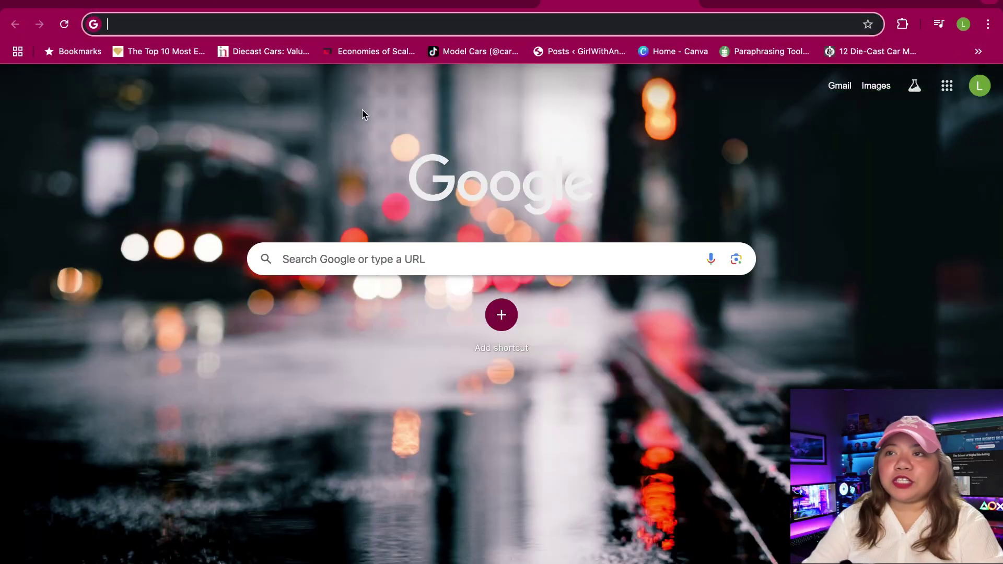
Search Google for 'google ai whisk' and open the Whisk labs.google/fx result.
click(432, 23)
text(go)
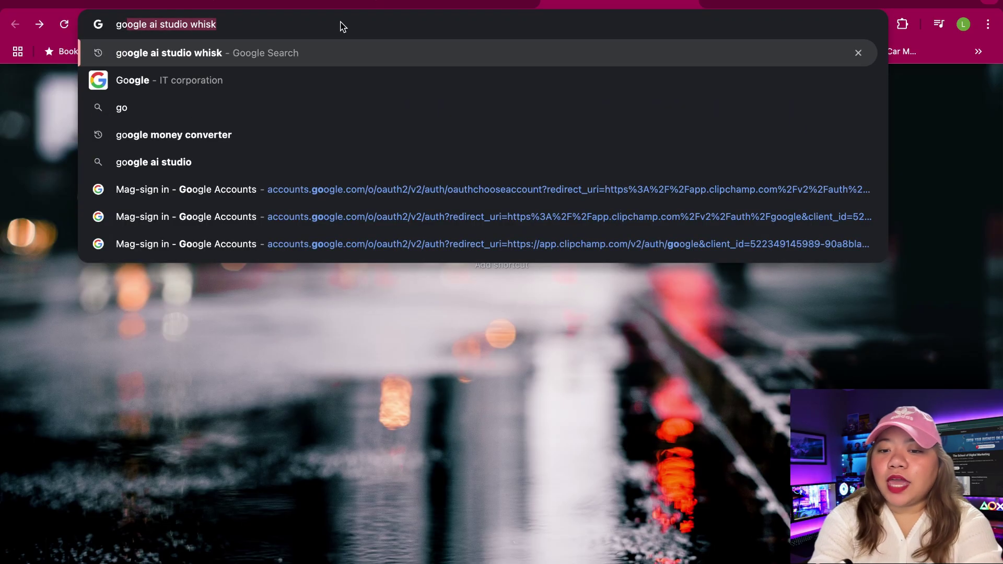
text(ogle ai )
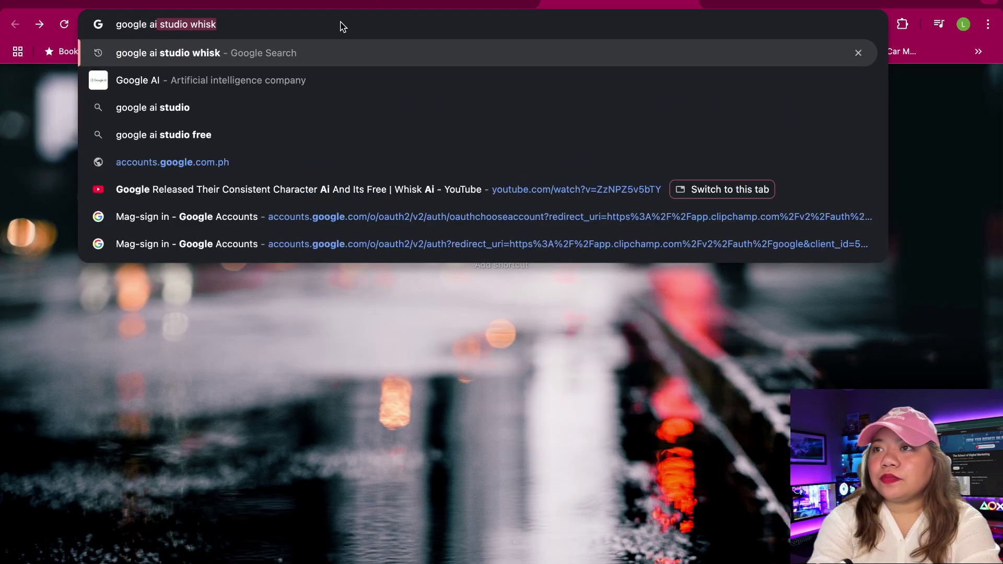
text(whisk)
key(Return)
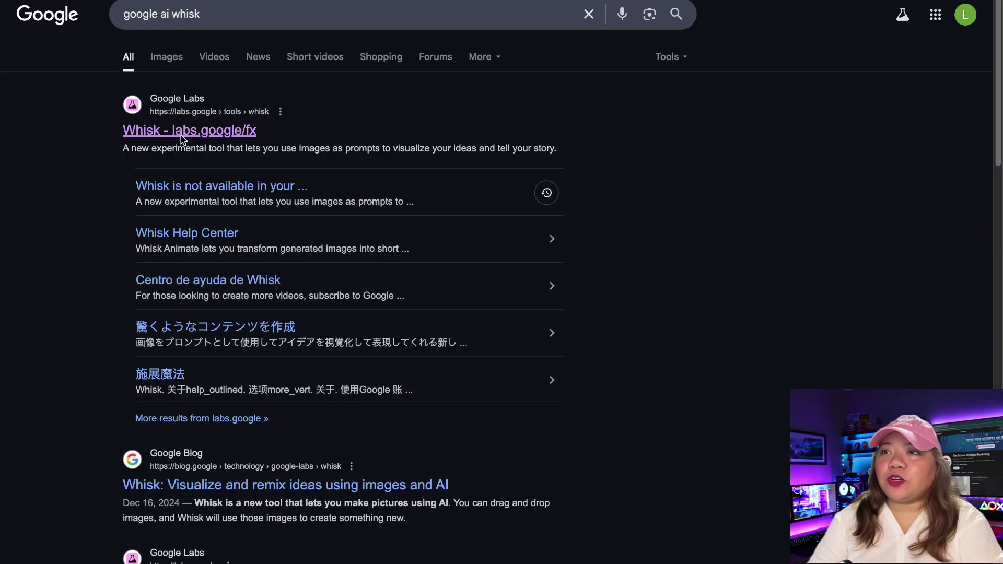
click(181, 136)
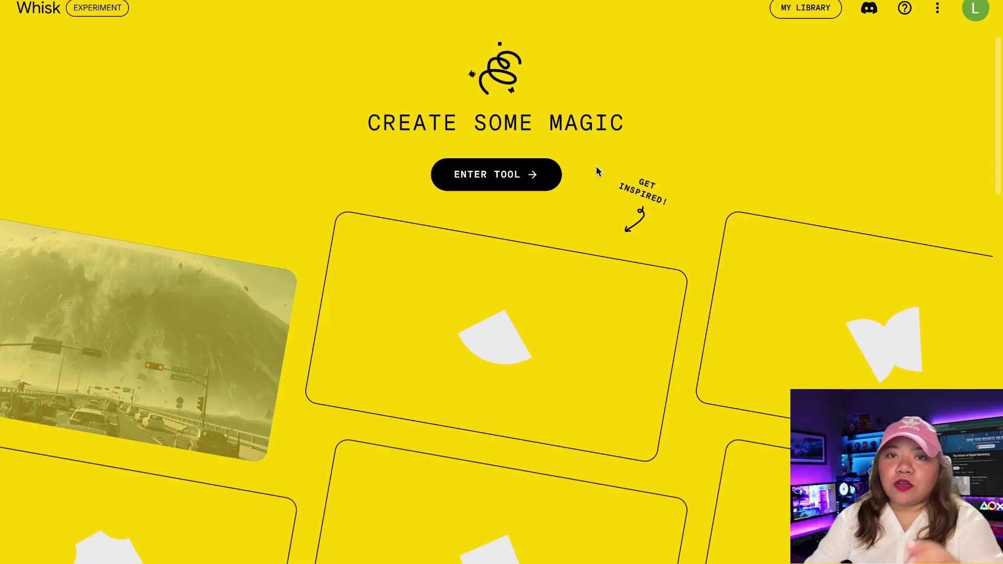
Enter the Whisk image tool and expand the Subject, Scene and Style reference panel.
click(460, 175)
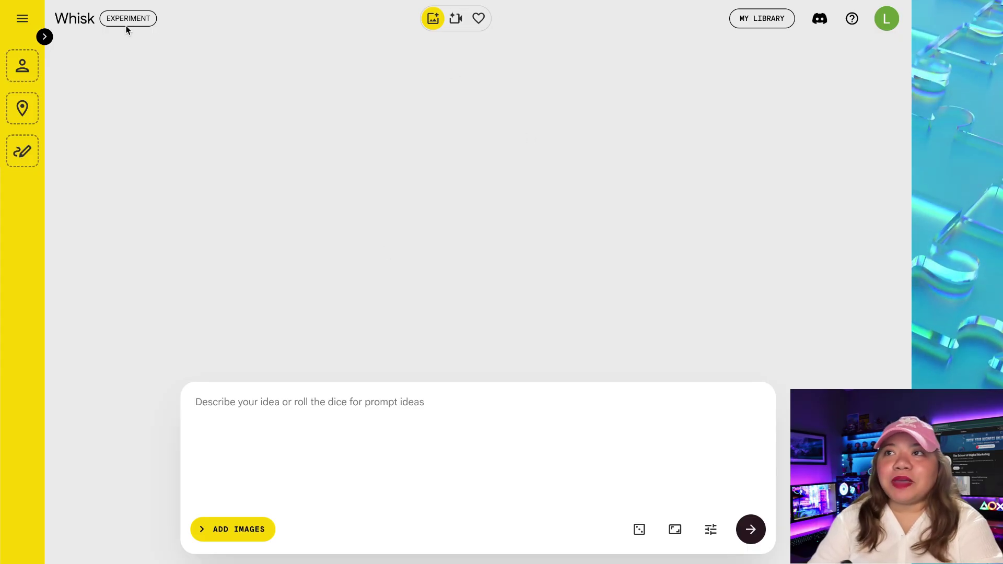
click(45, 36)
mouse_move(95, 141)
mouse_move(73, 296)
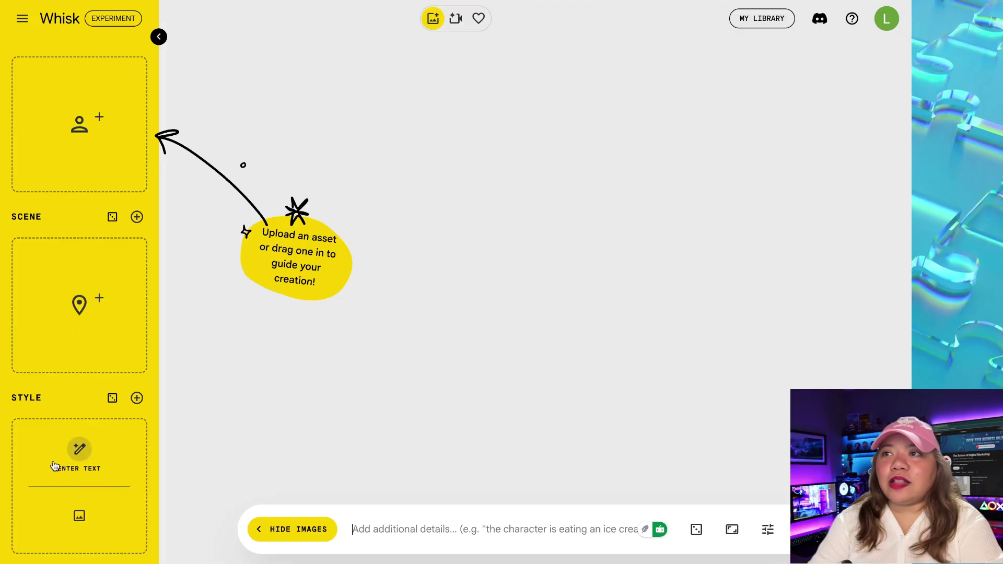
mouse_move(95, 123)
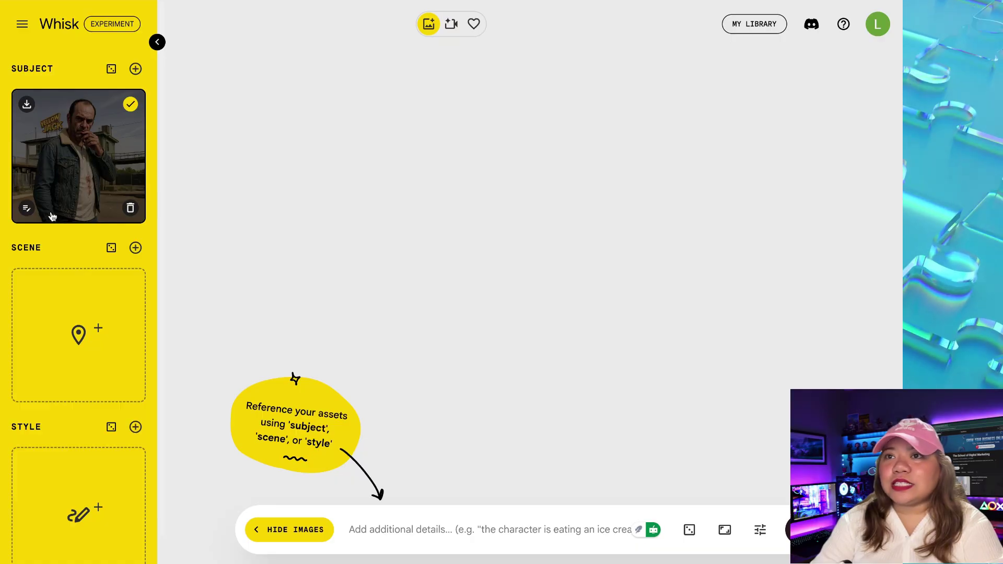
Open the Subject image's caption and look through its full text.
click(26, 210)
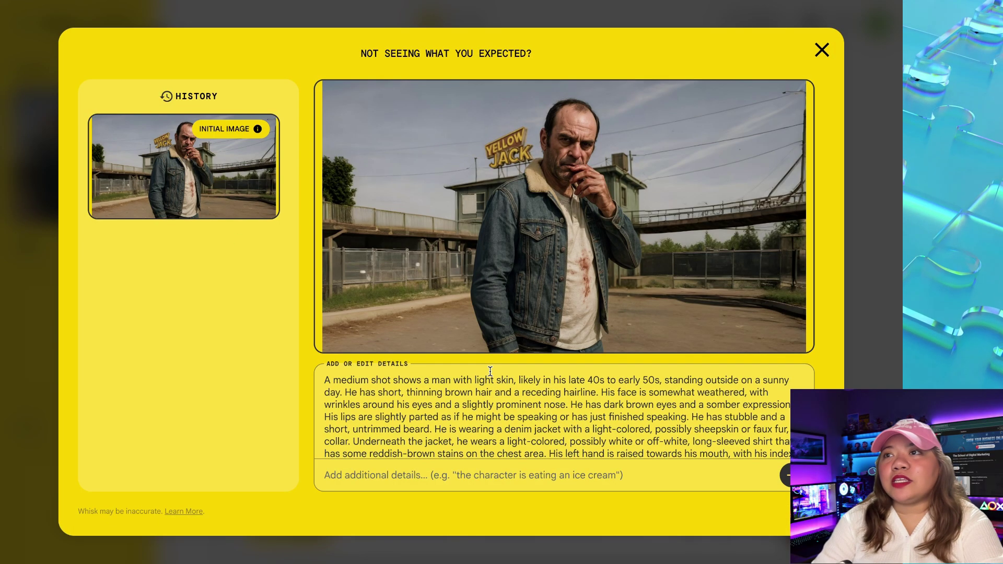
key(ctrl+a)
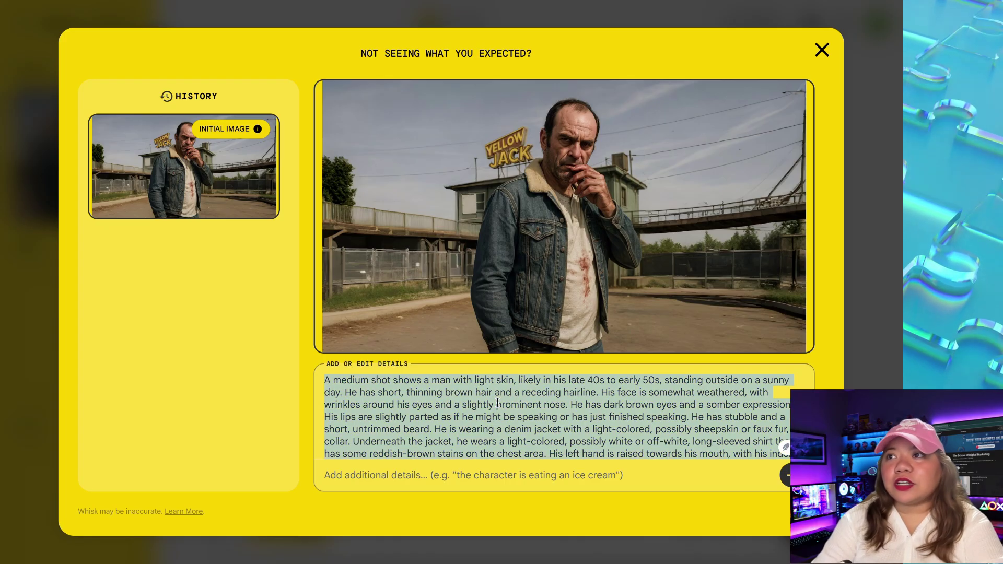
scroll(497, 403, down, 2)
scroll(498, 403, up, 3)
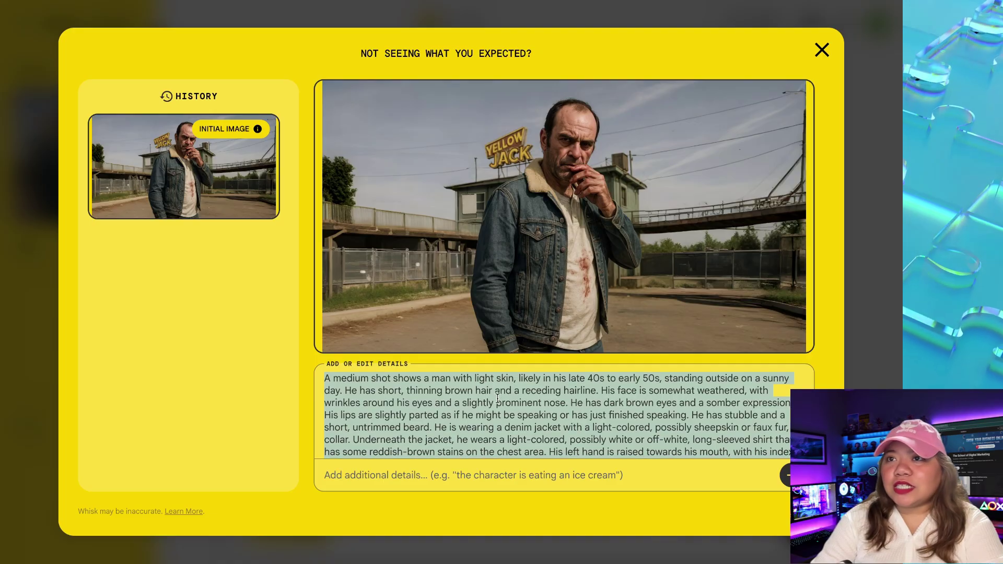
click(498, 398)
double_click(574, 403)
key(ctrl+a)
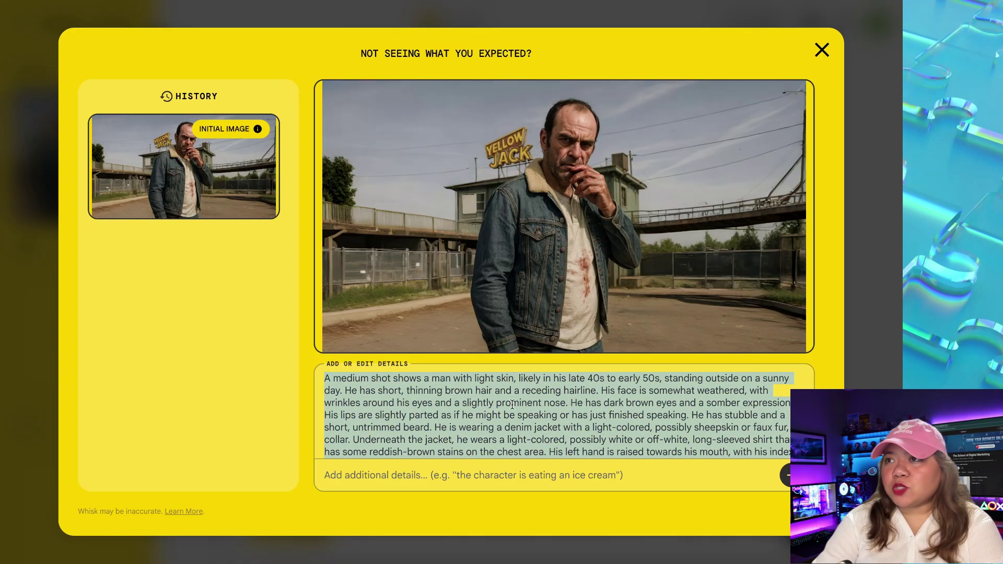
scroll(619, 393, down, 3)
scroll(619, 393, up, 3)
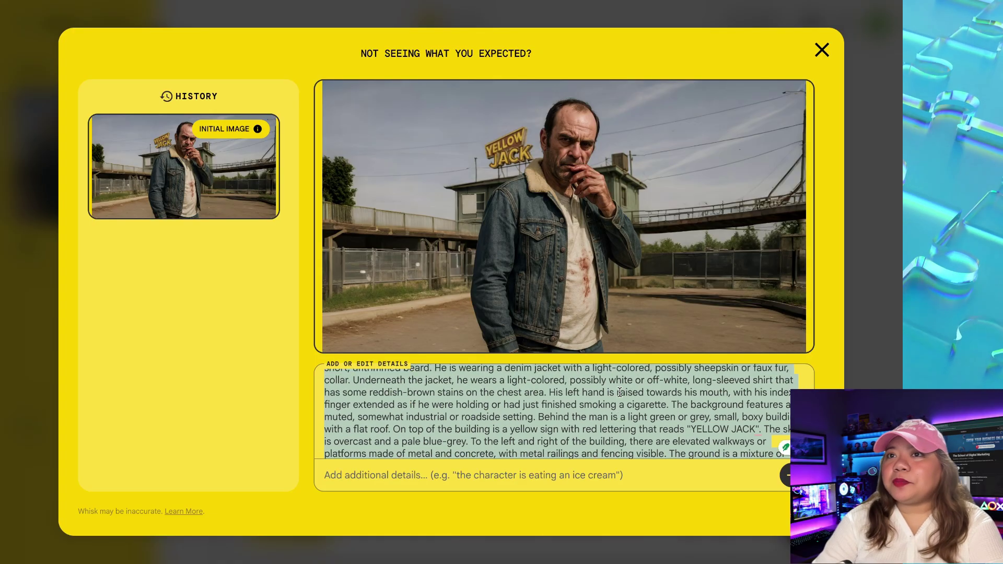
scroll(516, 409, down, 3)
click(515, 408)
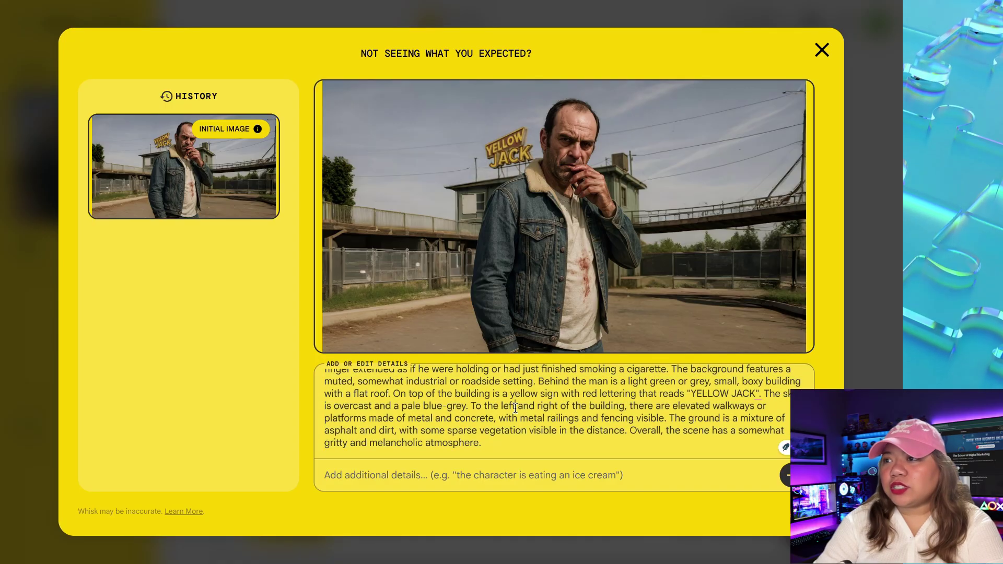
scroll(395, 380, up, 3)
Delete 'A medium shot' from the start of the caption and close the editor.
drag(395, 380, 314, 383)
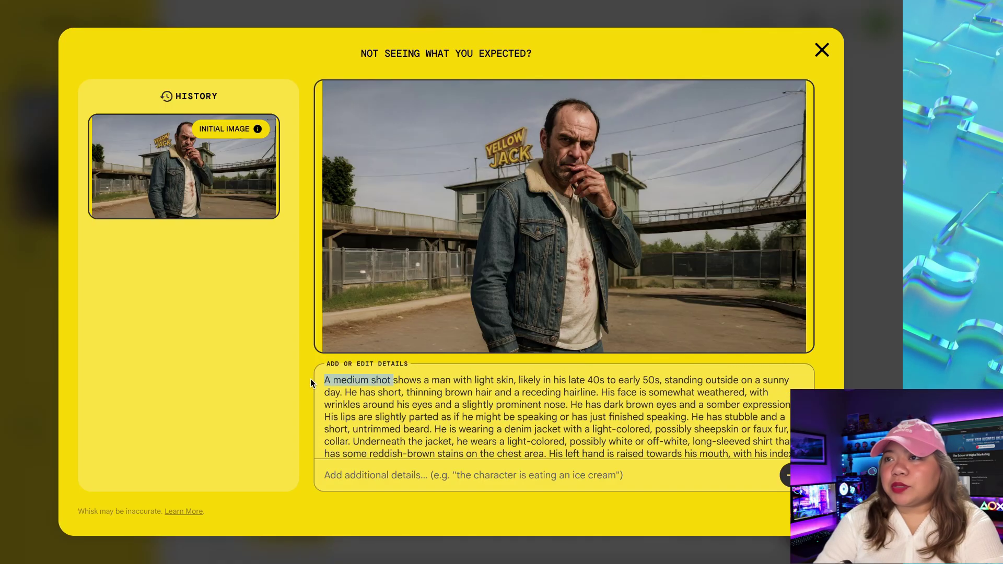
key(BackSpace)
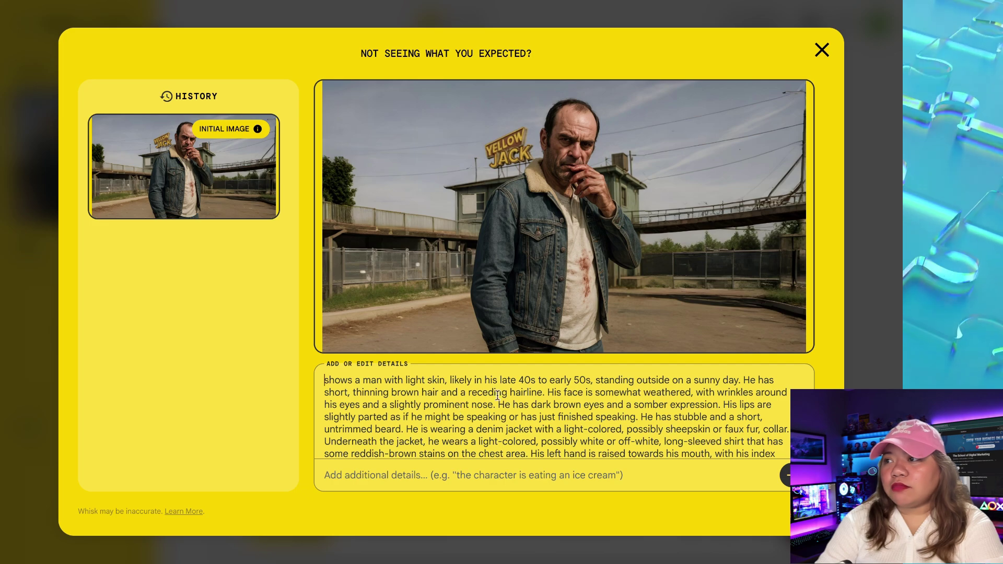
drag(525, 381, 787, 443)
click(745, 385)
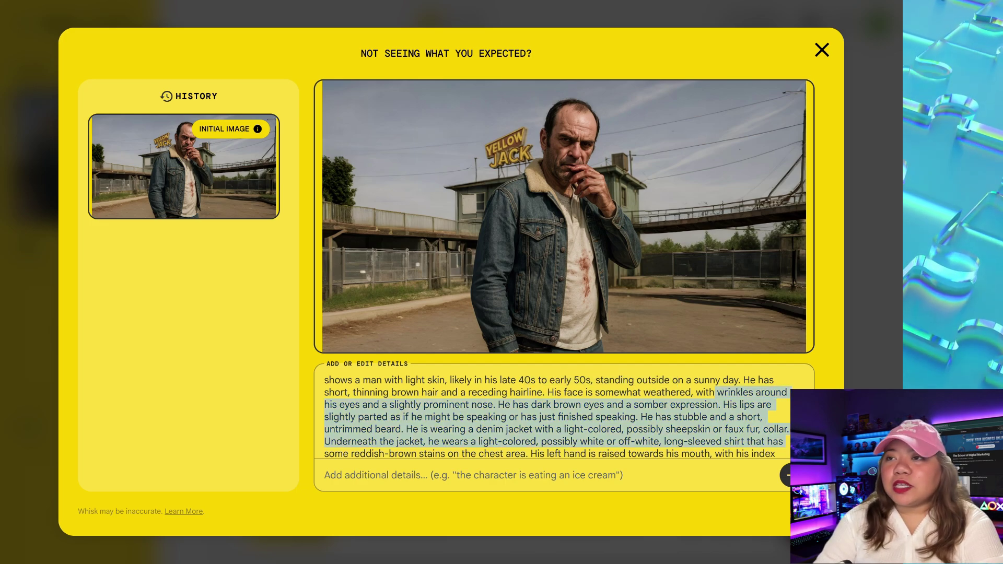
click(659, 424)
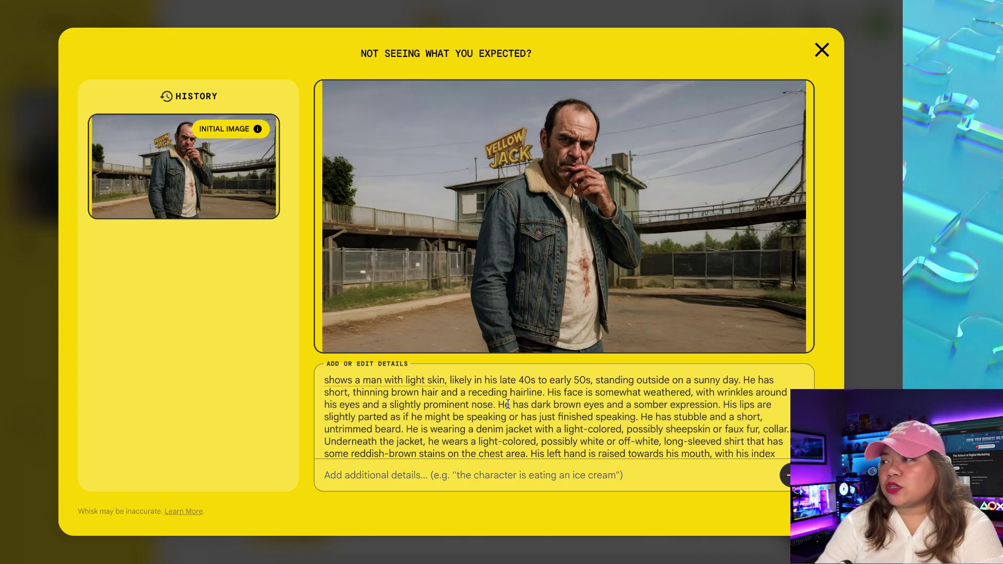
scroll(508, 404, down, 2)
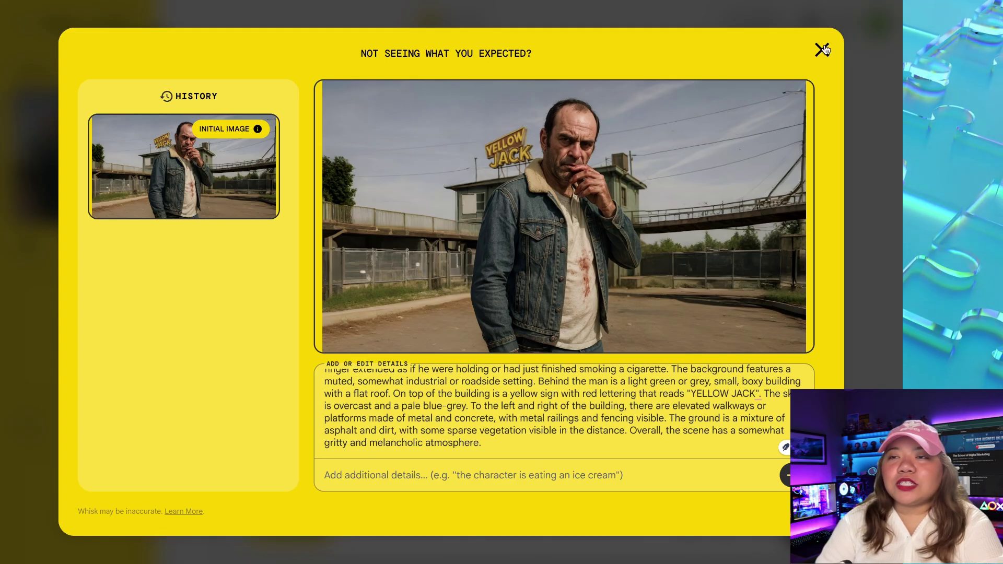
click(822, 50)
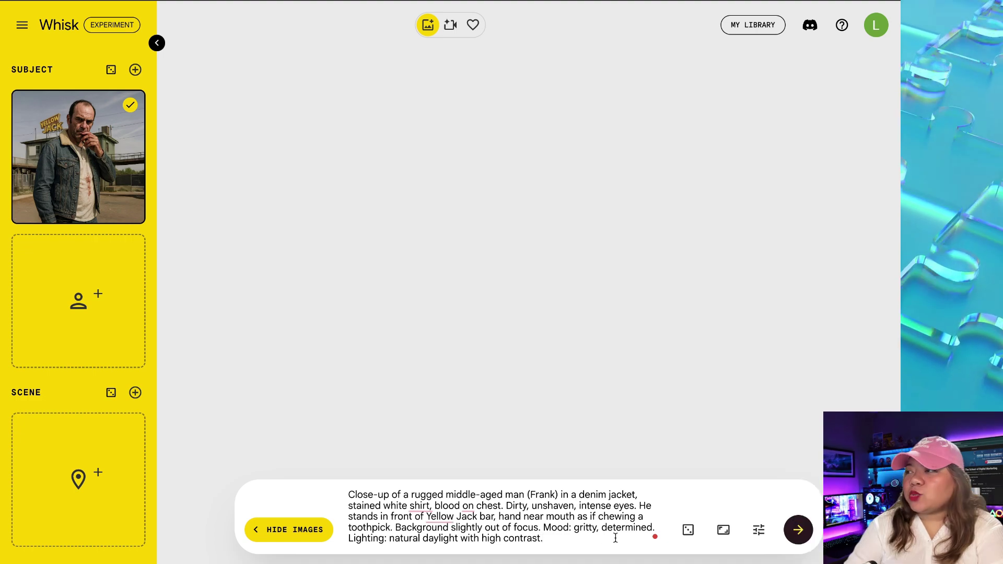
Bring up the aspect-ratio options to set the close-up prompt to Landscape 16:9.
click(723, 530)
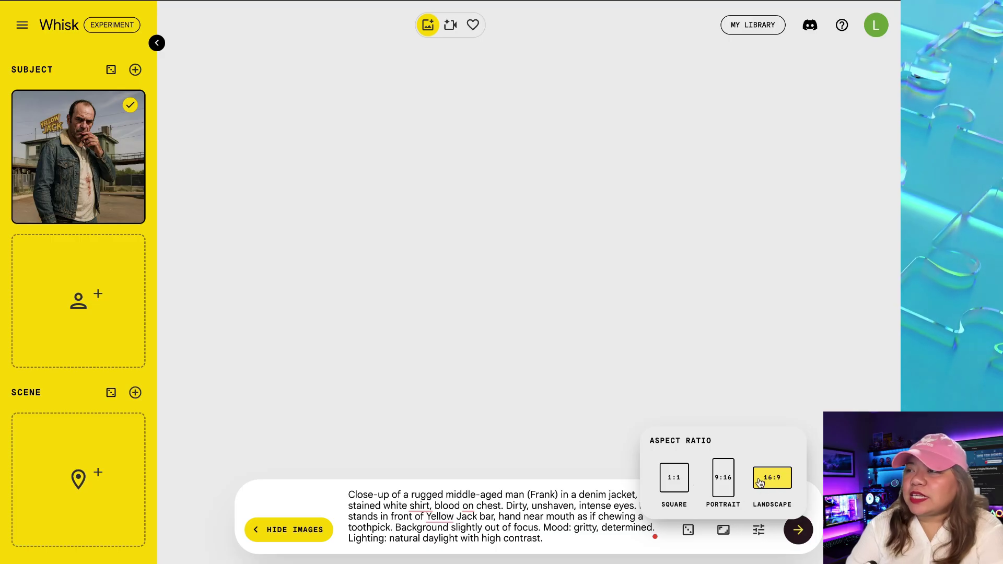
Check the seed and model settings, then generate landscape close-ups of the denim-jacketed man.
click(724, 530)
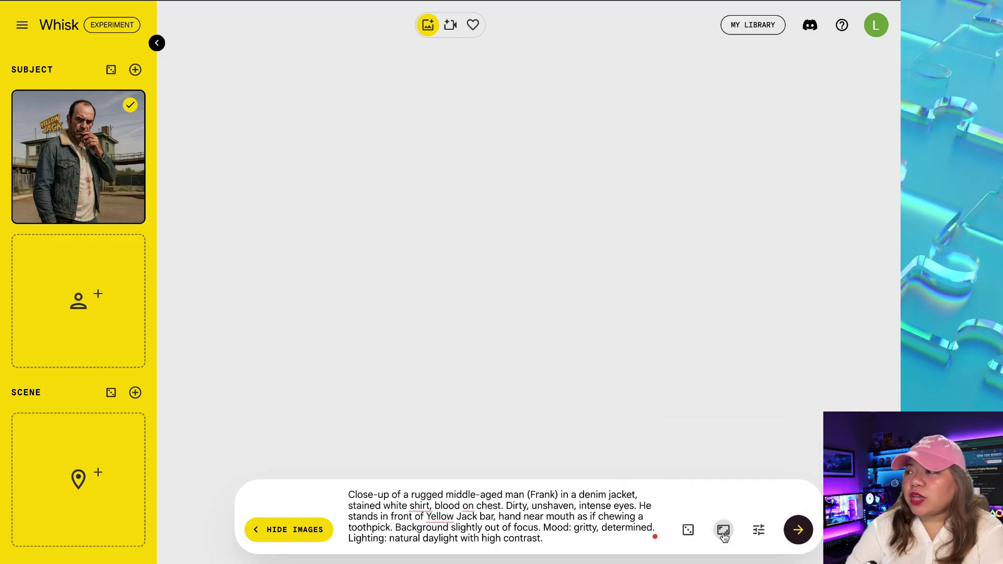
click(757, 530)
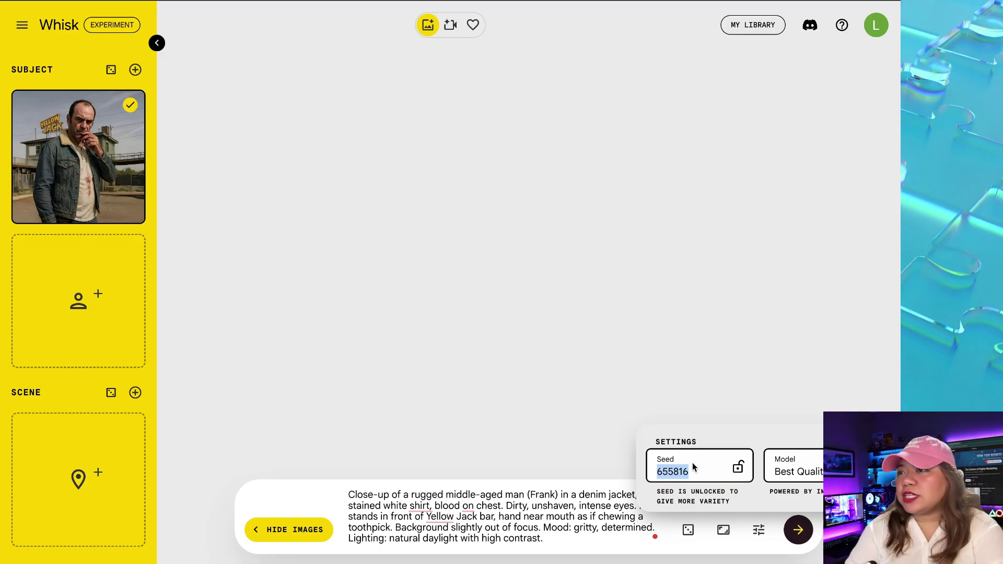
click(795, 532)
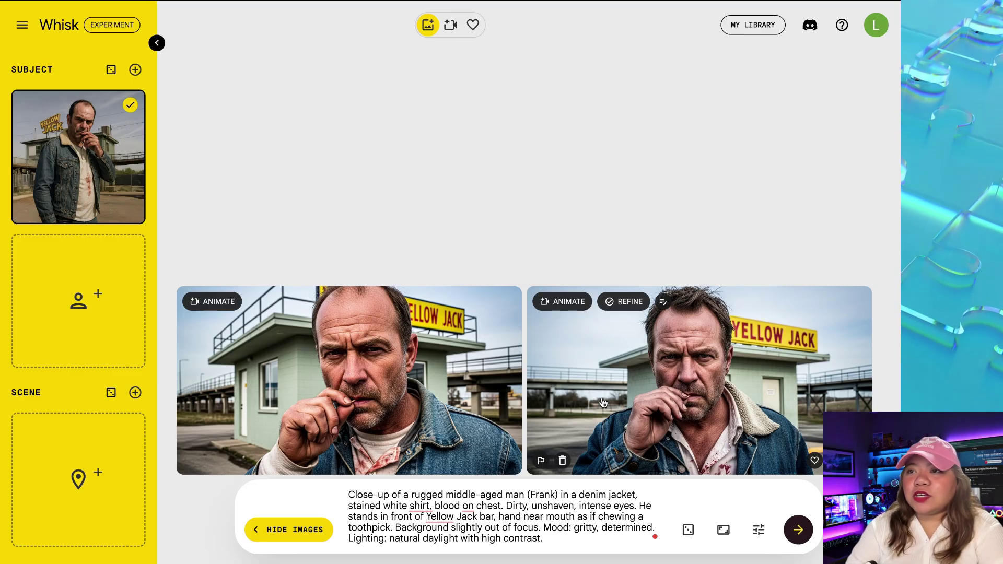
Enlarge the first generated image and begin adding extra details to it.
click(277, 305)
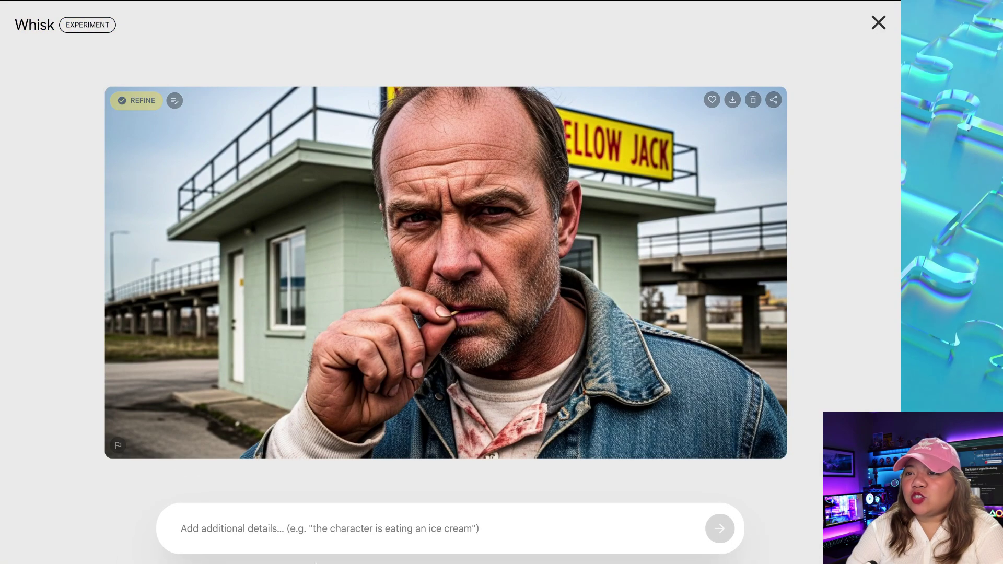
click(361, 532)
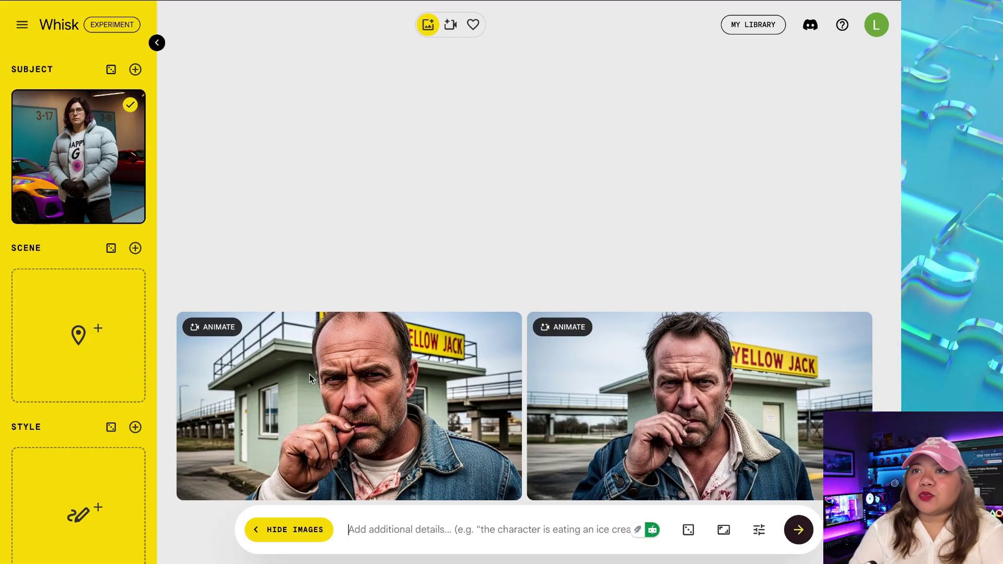
Paste the rooftop night scene prompt and generate new images from it.
click(407, 522)
text(A high-resolution photograph of a light-skinned individual with shoulder-length purple-tinted hair standing confidently on a rooftop at night, overlooking a glowing city skyline. They wear a silver puffer jacket, graphic T-shirt, black gloves, and dark jeans. Neon lights from nearby billboards reflect off their glasses. Behind them, luxury cars are parked with city skyscrapers in the background, under a starry sky with faint clouds and a distant helicopter light in the air. The atmosphere is stylish, cinematic, and slightly futuristic.)
key(Return)
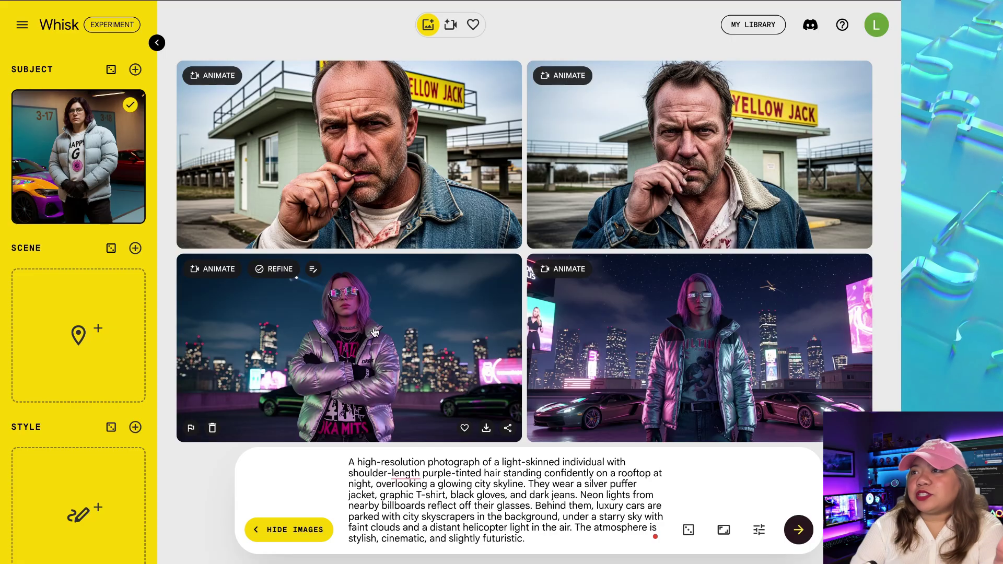
Review the written descriptions of two rooftop images, then close the details.
click(438, 387)
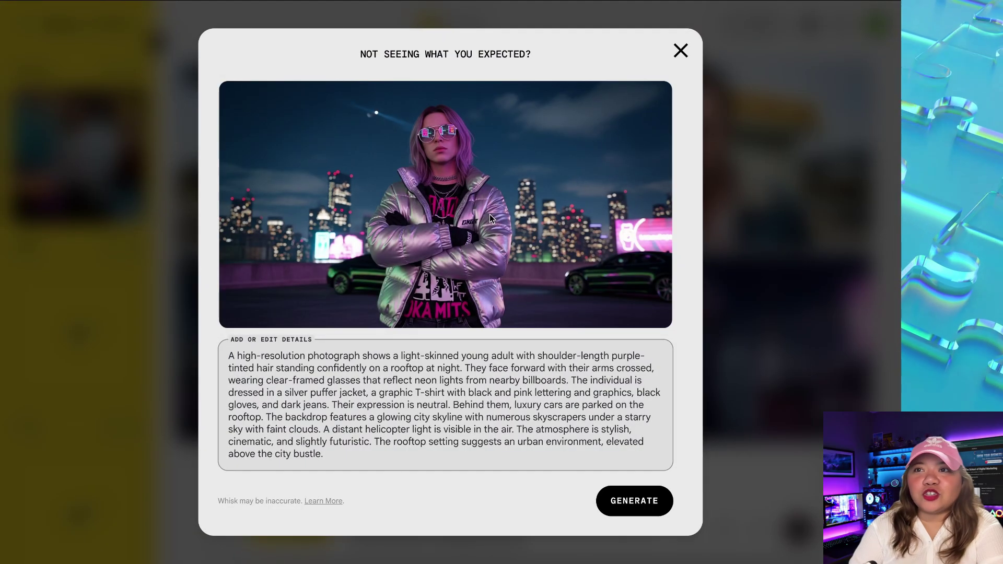
click(681, 51)
click(502, 293)
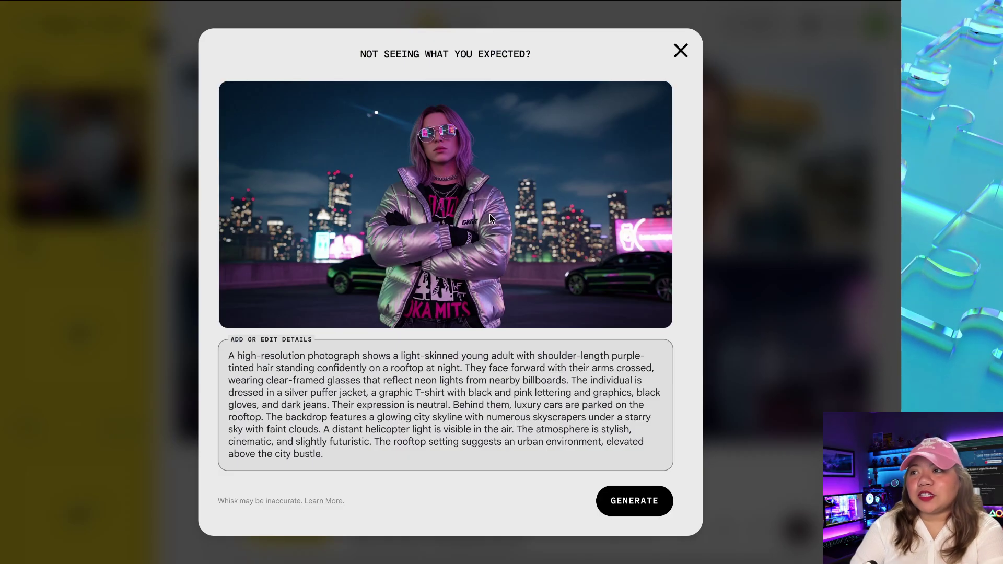
click(685, 55)
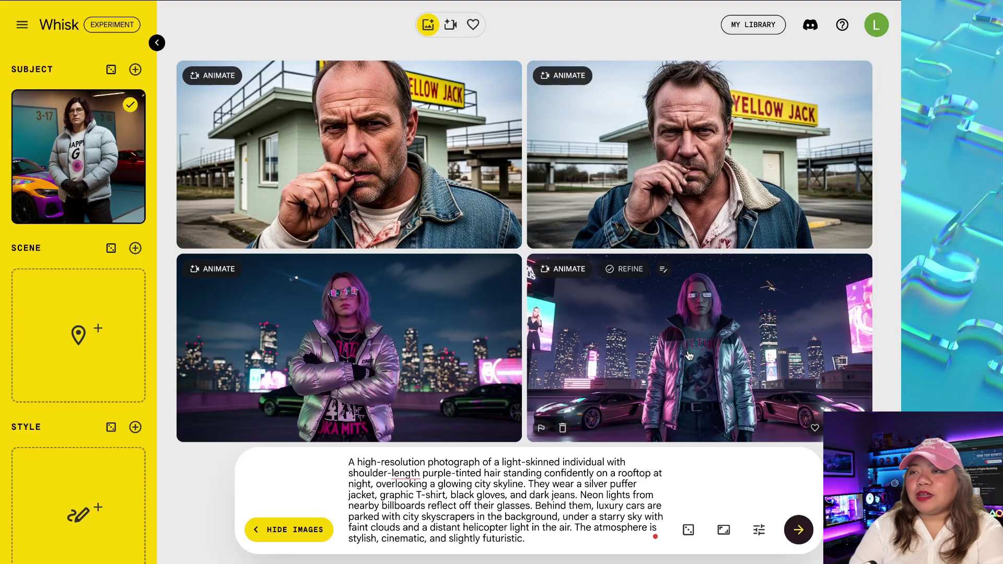
Refine the bottom-left portrait with the rooftop-at-night city skyline prompt.
click(366, 375)
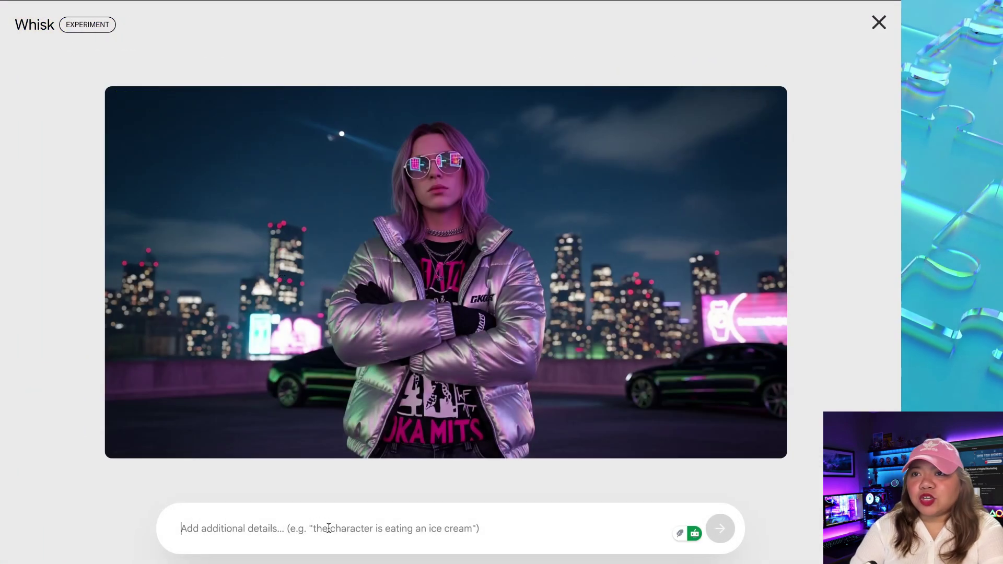
text(a woman standing confidently on a rooftop at night, overlooking a glowing city skyline.)
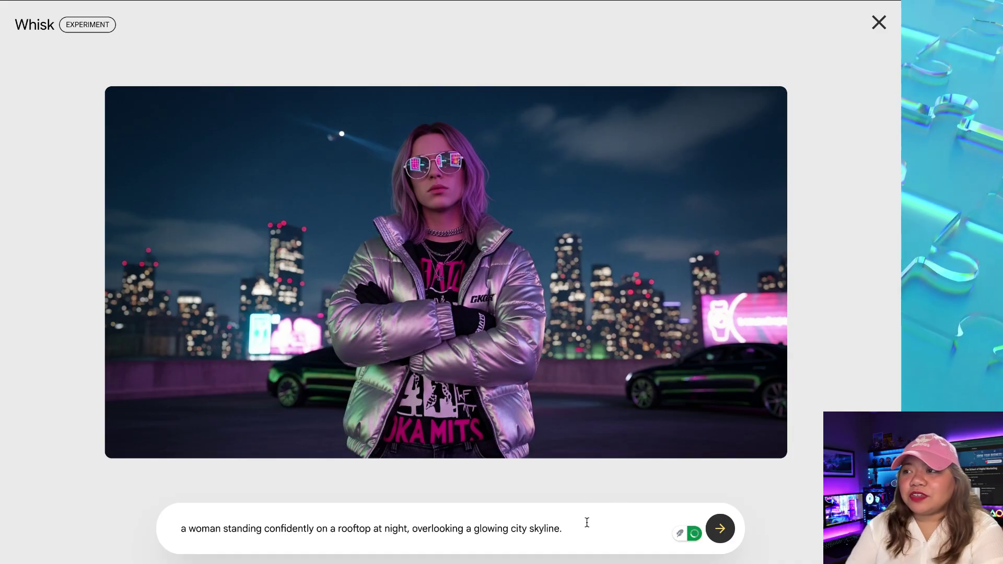
click(720, 529)
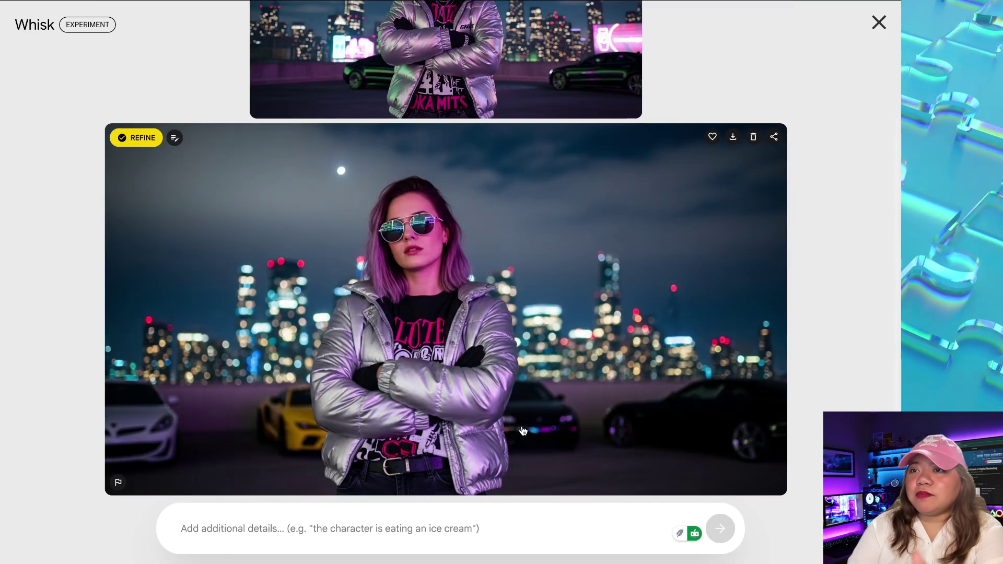
scroll(523, 431, up, 2)
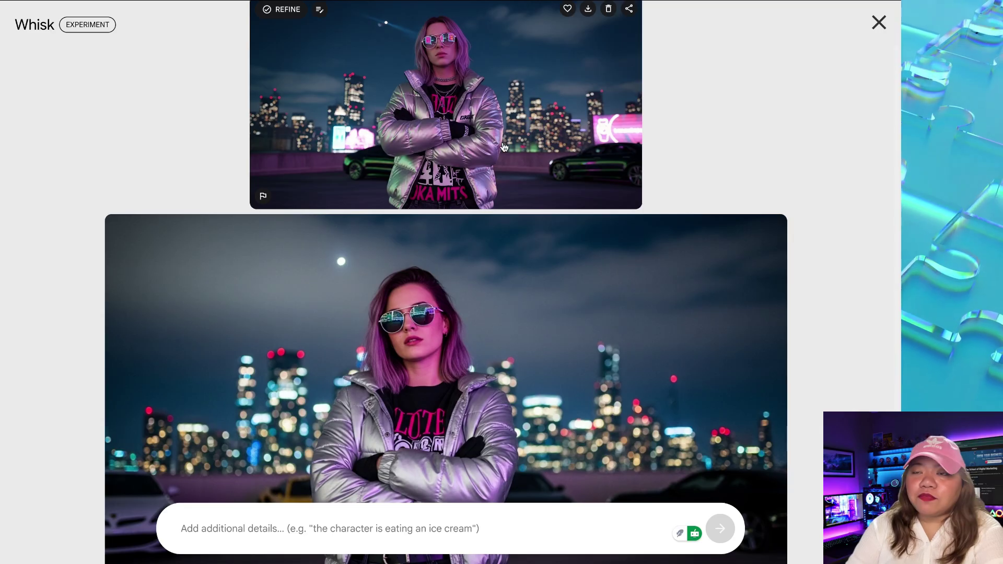
scroll(521, 305, down, 1)
scroll(521, 305, down, 1)
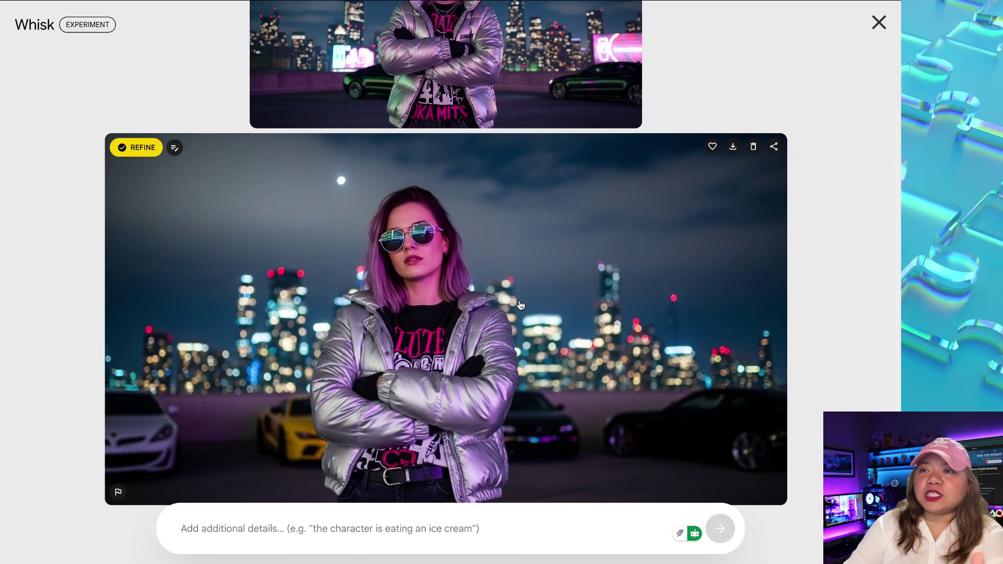
scroll(521, 305, up, 1)
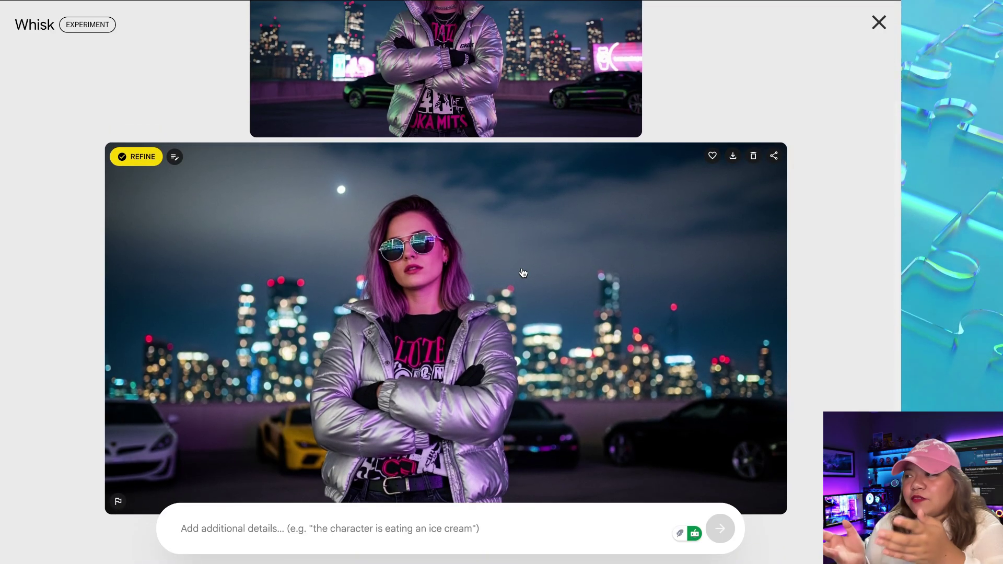
scroll(515, 323, down, 1)
Submit the edit 'the woman is smoking' after drafting 'the woman is not wearing glasses'.
click(380, 526)
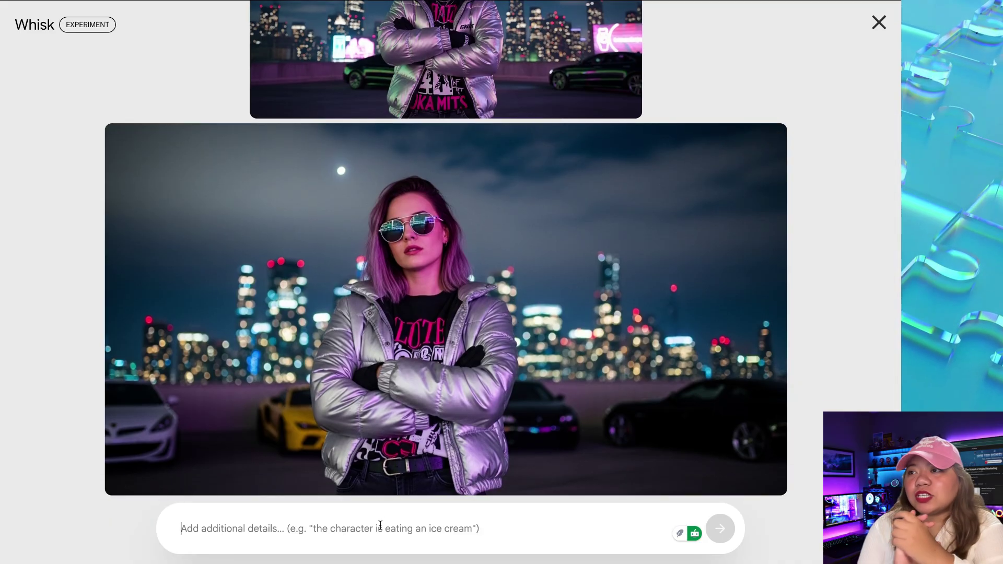
text(the )
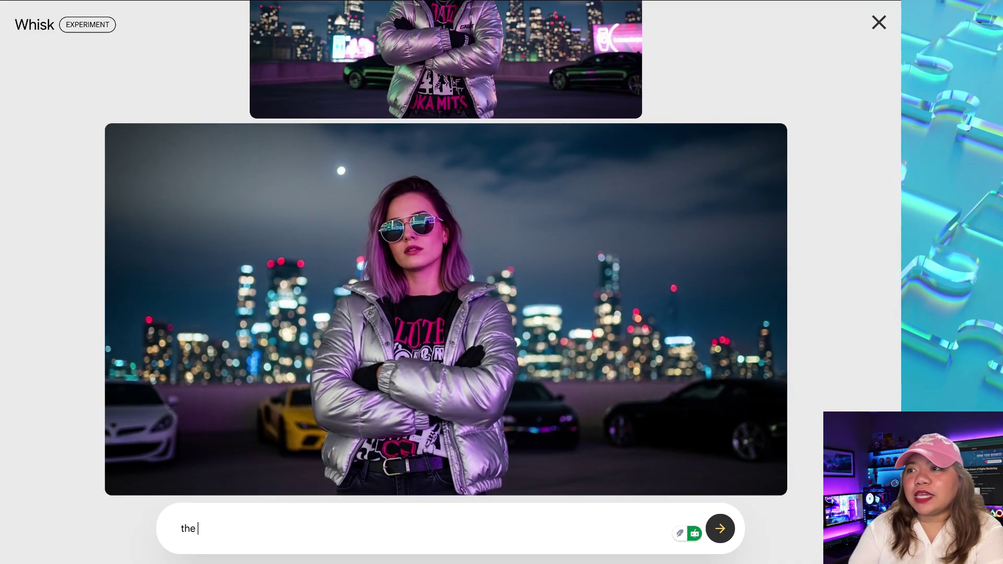
text(woman is not we)
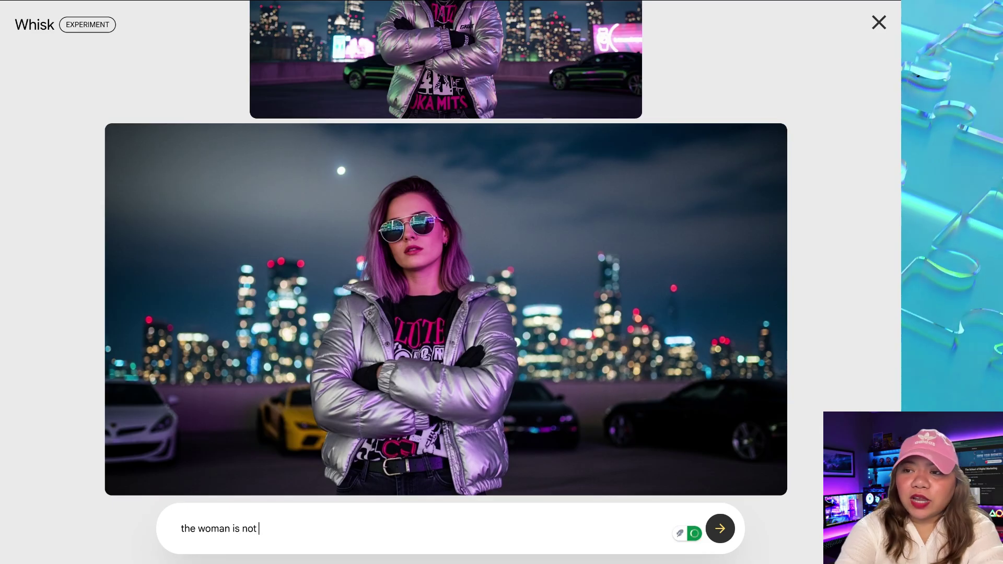
text(aring glasse)
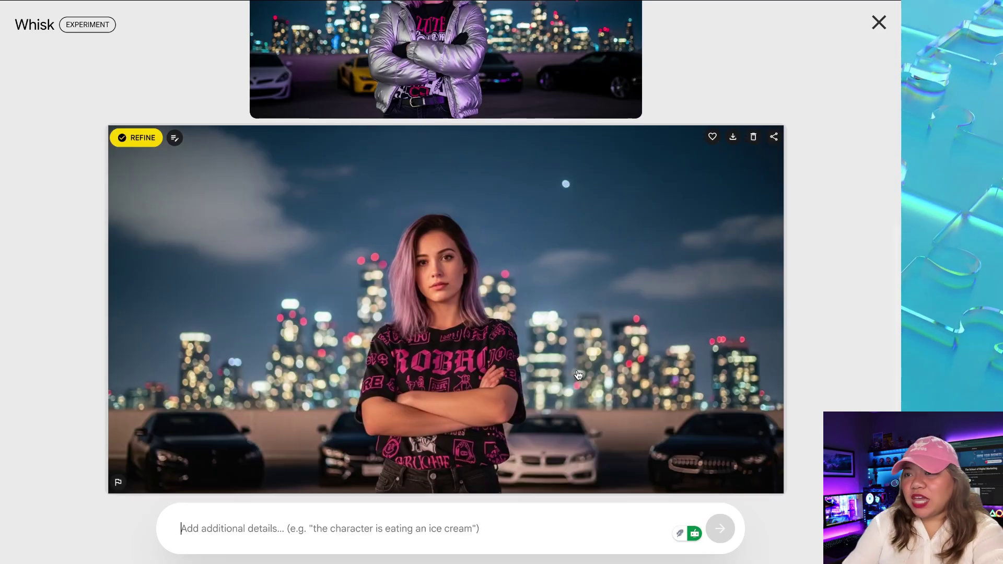
text(the woman )
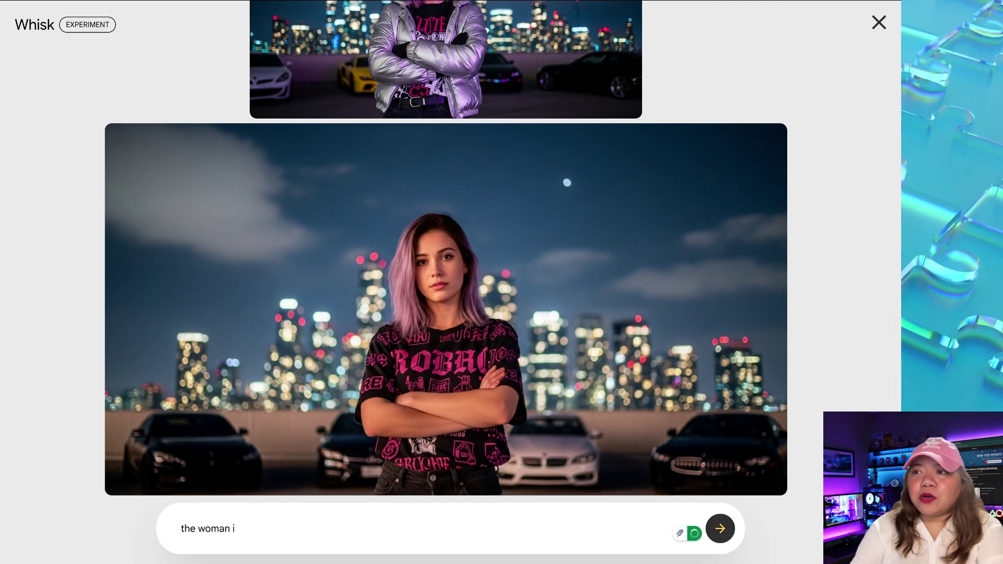
text(is smoking)
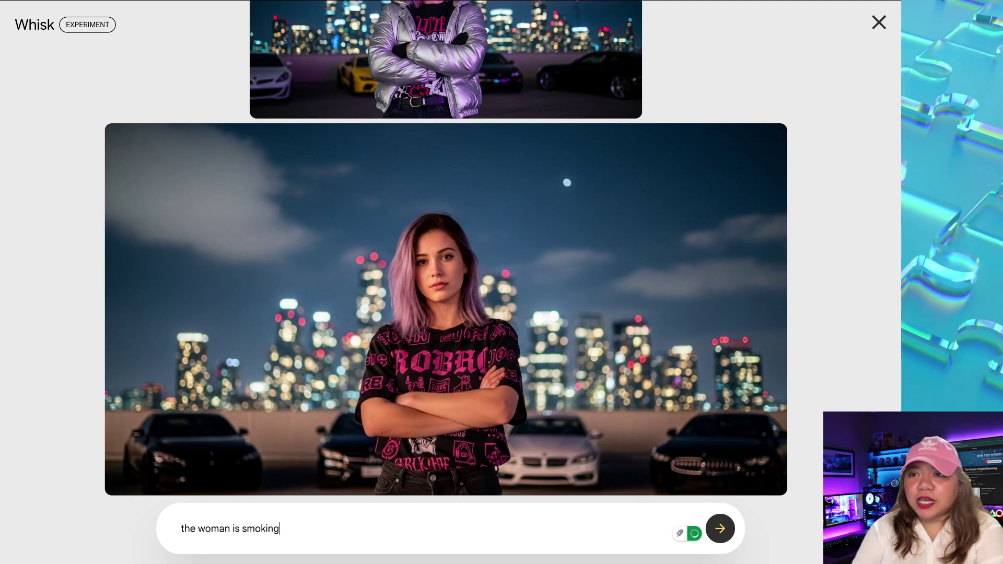
key(Return)
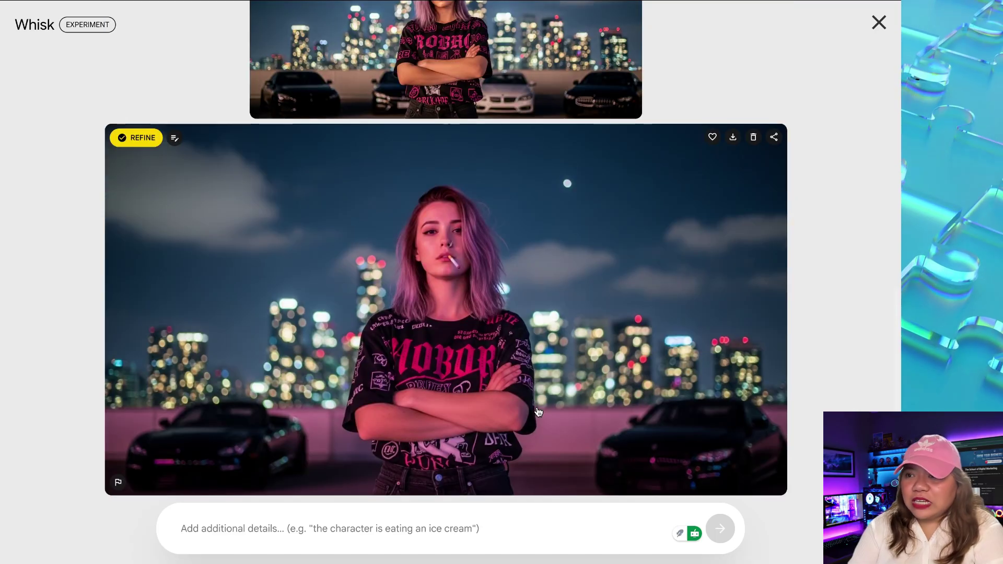
scroll(569, 374, up, 1)
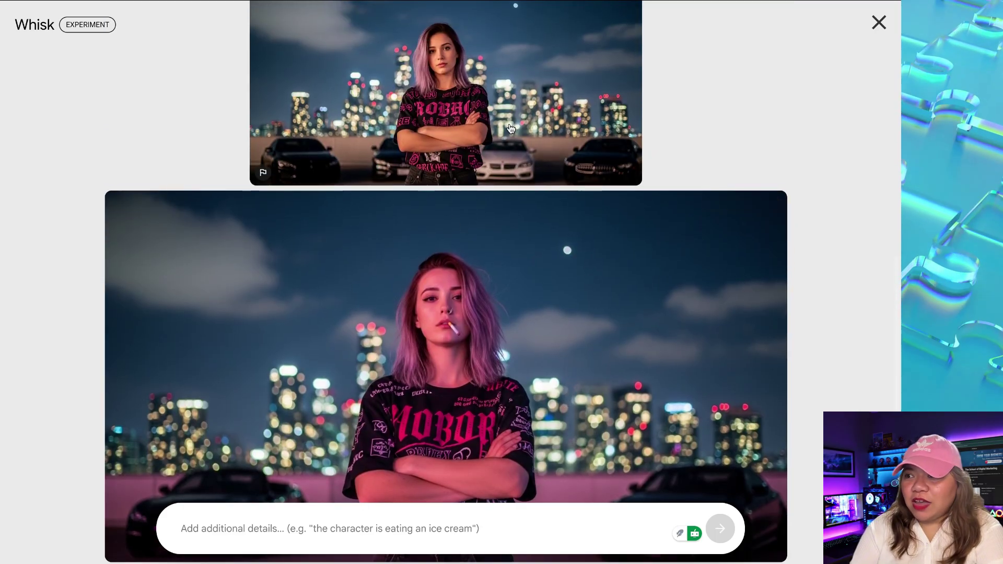
scroll(496, 343, up, 3)
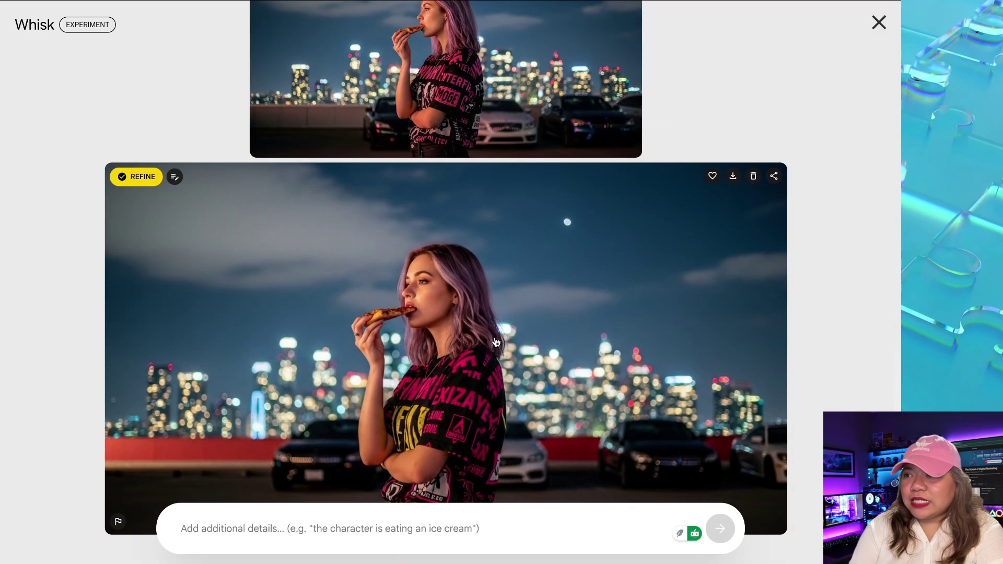
scroll(497, 342, down, 1)
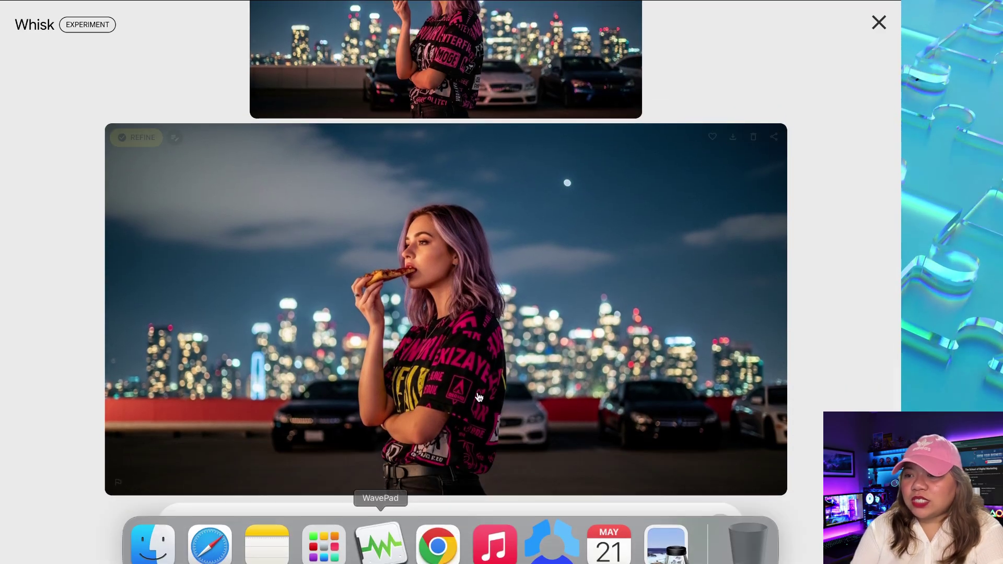
scroll(324, 527, down, 2)
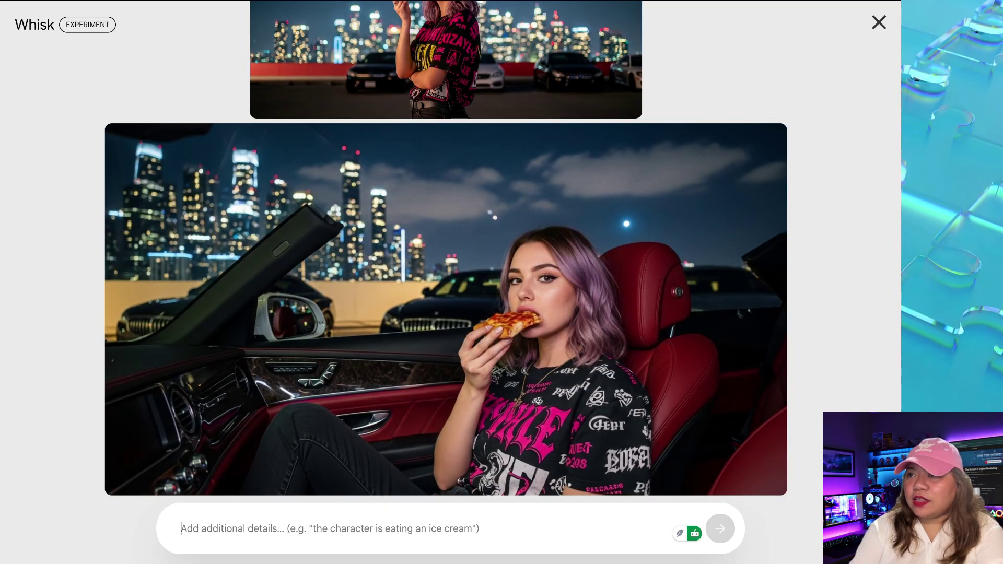
Start another edit request, then erase the half-written 'with the' text.
click(330, 524)
text(with the)
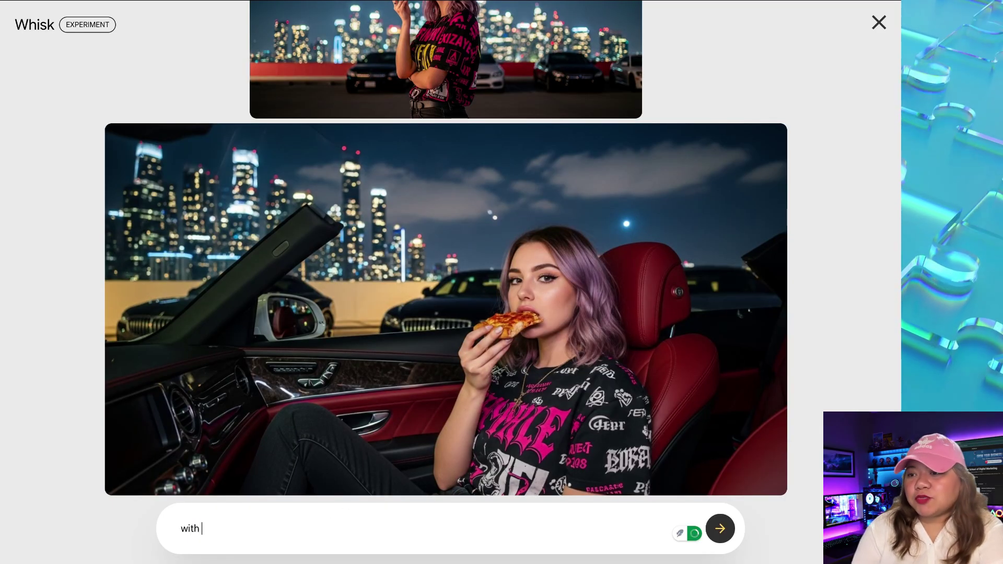
key(ctrl+a)
key(BackSpace)
mouse_move(632, 328)
scroll(631, 329, up, 10)
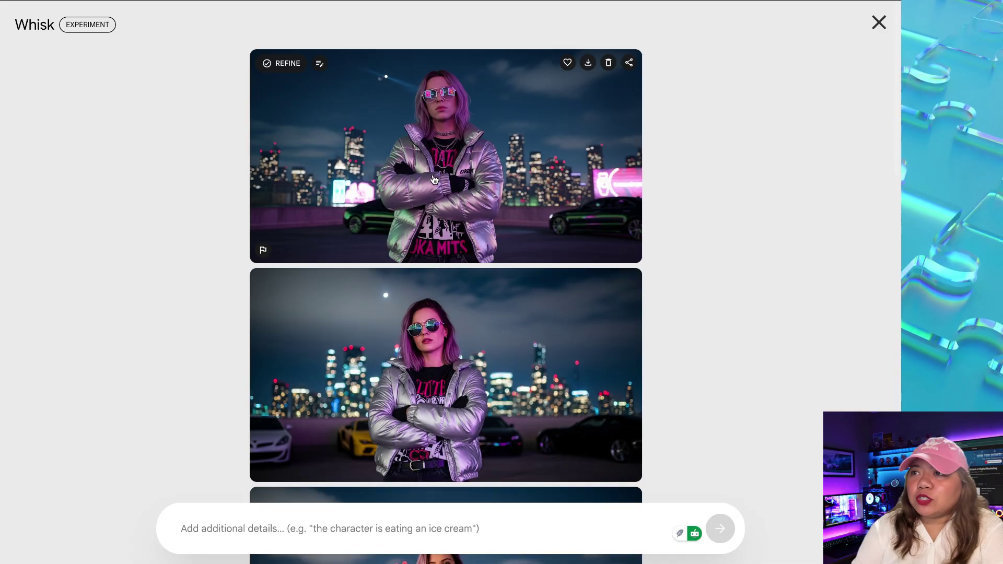
Edit the description so she stands on a street light with her dog, and regenerate.
click(320, 63)
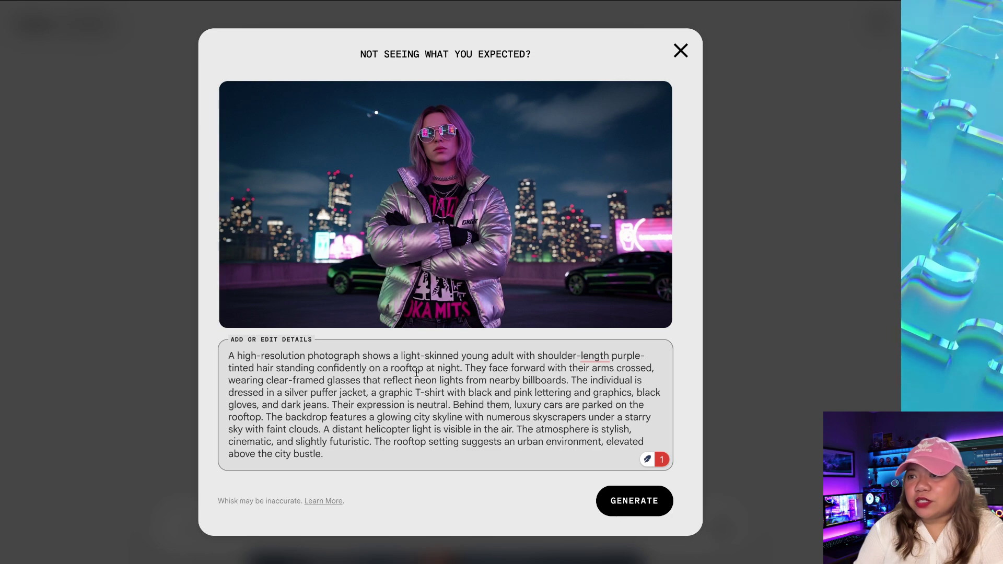
drag(463, 369, 392, 368)
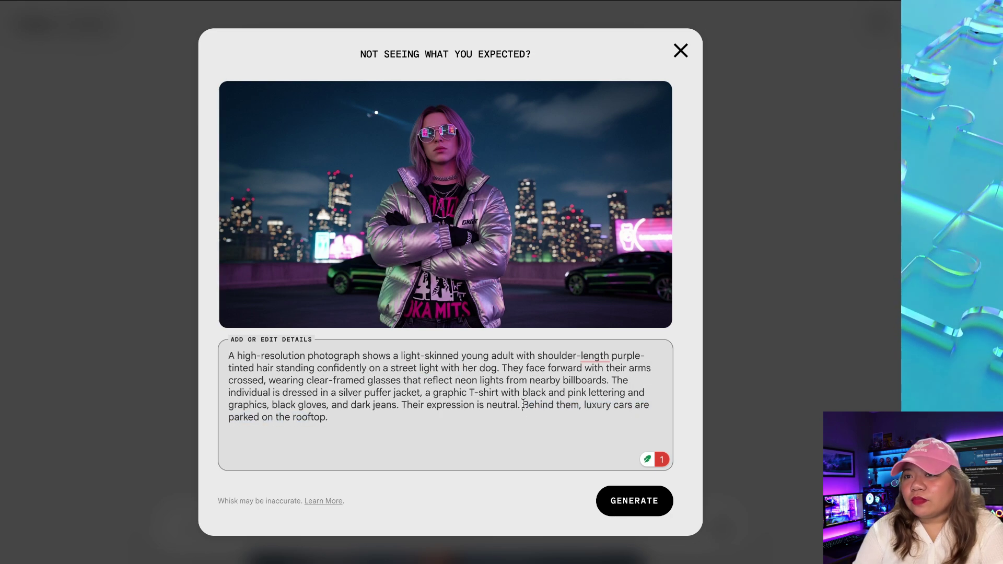
key(BackSpace)
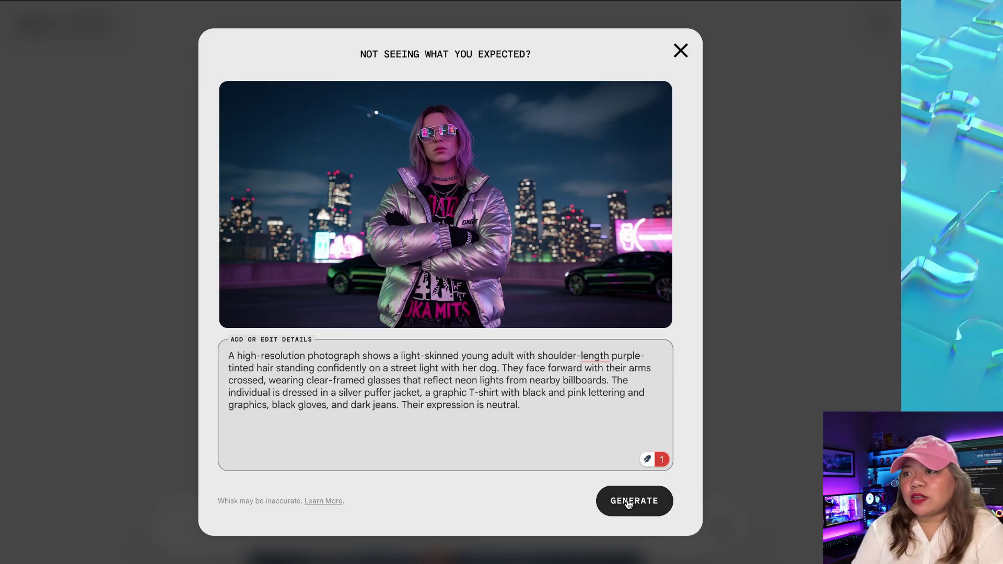
click(629, 503)
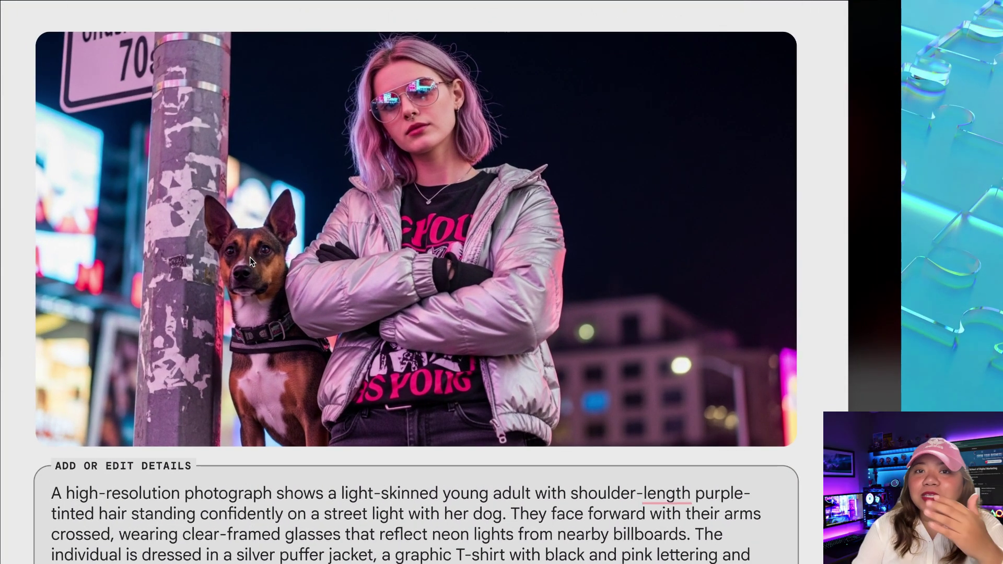
key(Escape)
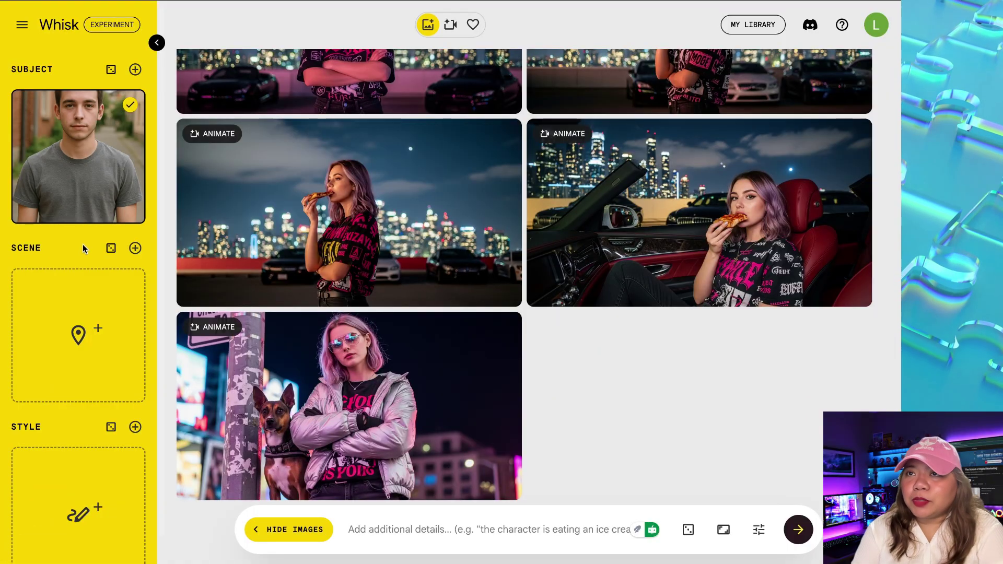
Add second and third Subject slots and drag the woman's photo into the second slot.
click(135, 70)
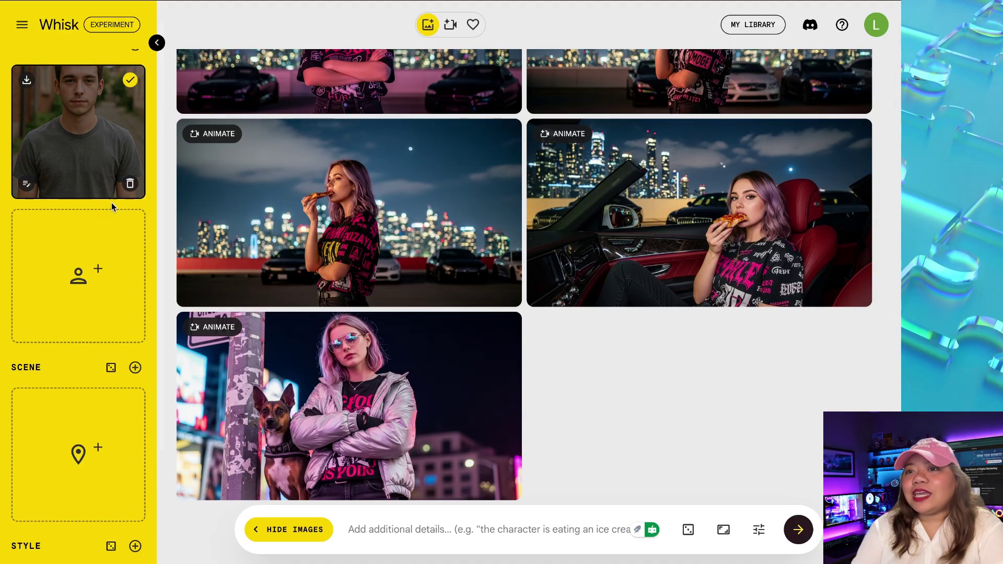
mouse_move(75, 291)
scroll(86, 295, up, 1)
scroll(86, 296, down, 3)
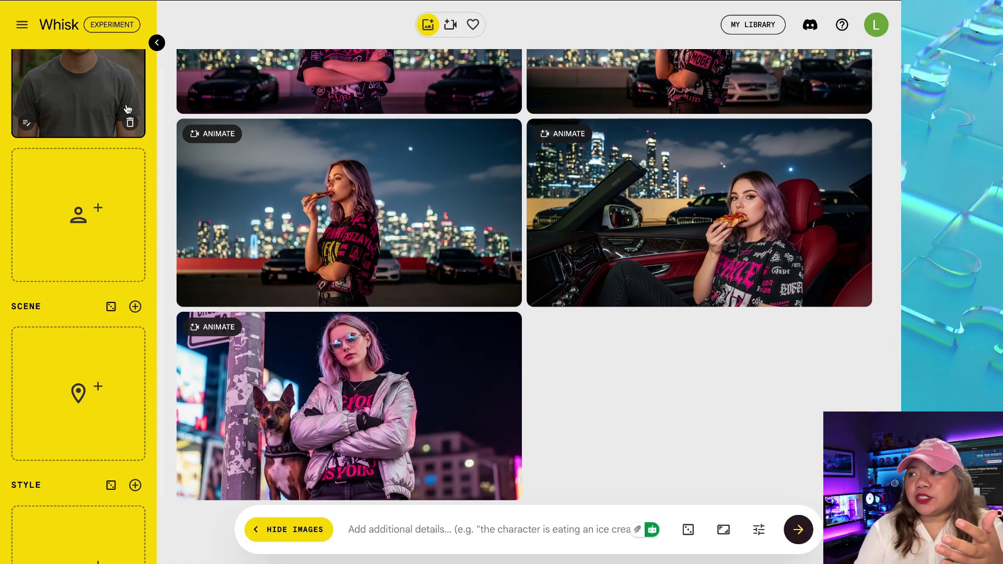
mouse_move(129, 122)
scroll(129, 122, up, 3)
click(135, 69)
mouse_move(88, 282)
mouse_move(90, 134)
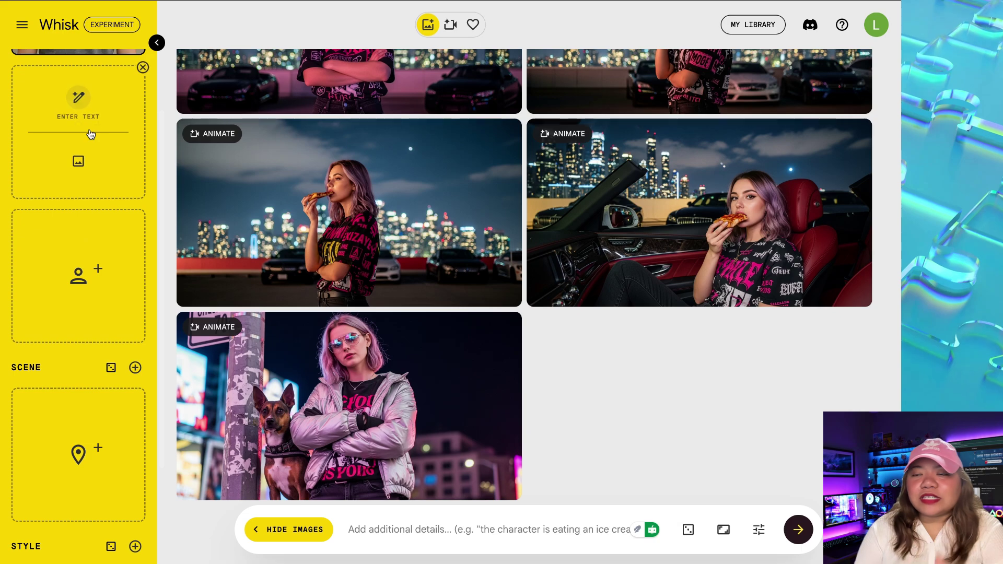
scroll(90, 134, up, 1)
scroll(89, 134, up, 5)
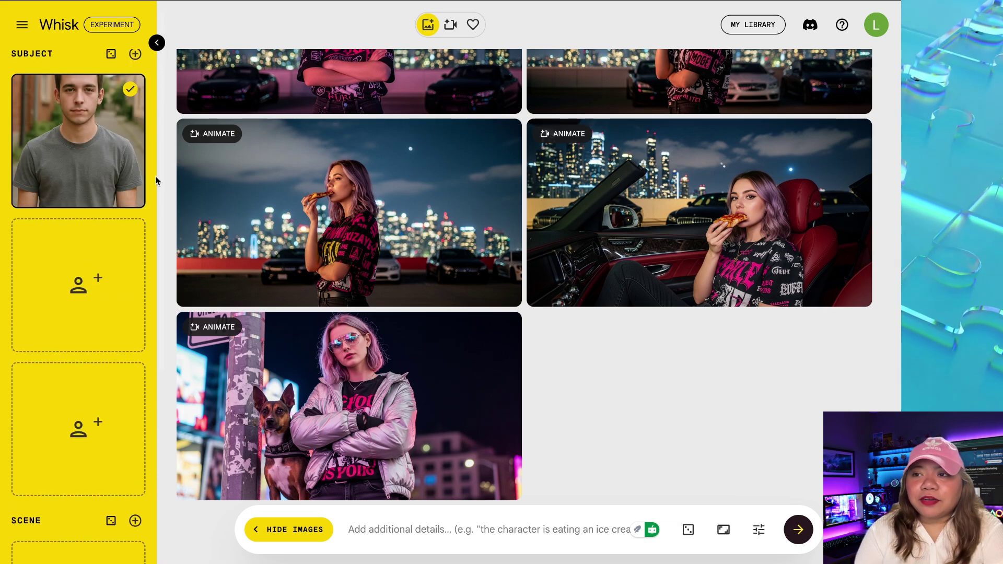
drag(155, 180, 99, 243)
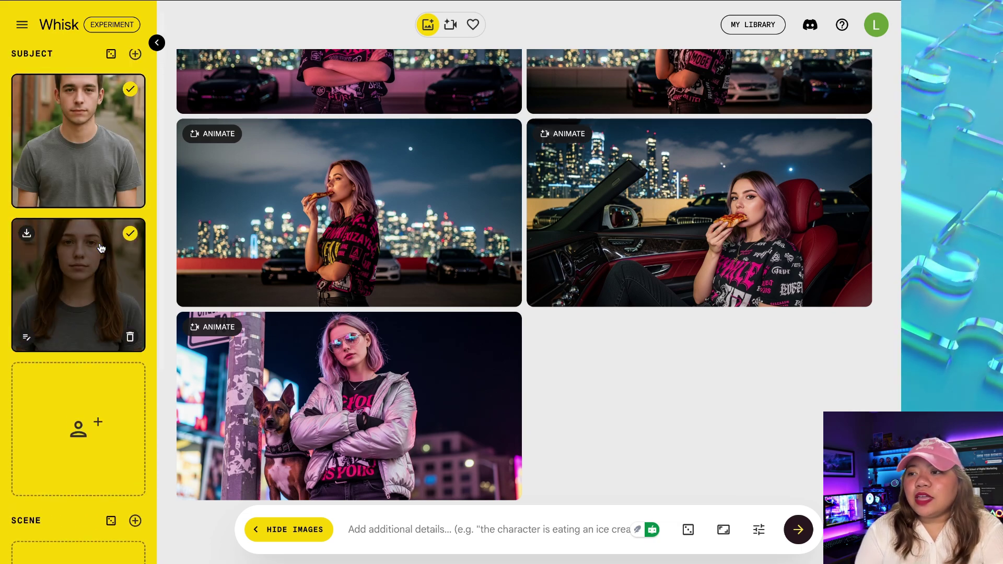
Generate Whisk images from the prompt 'a couple on a date' and scroll through the results.
click(387, 529)
text(a couple on a )
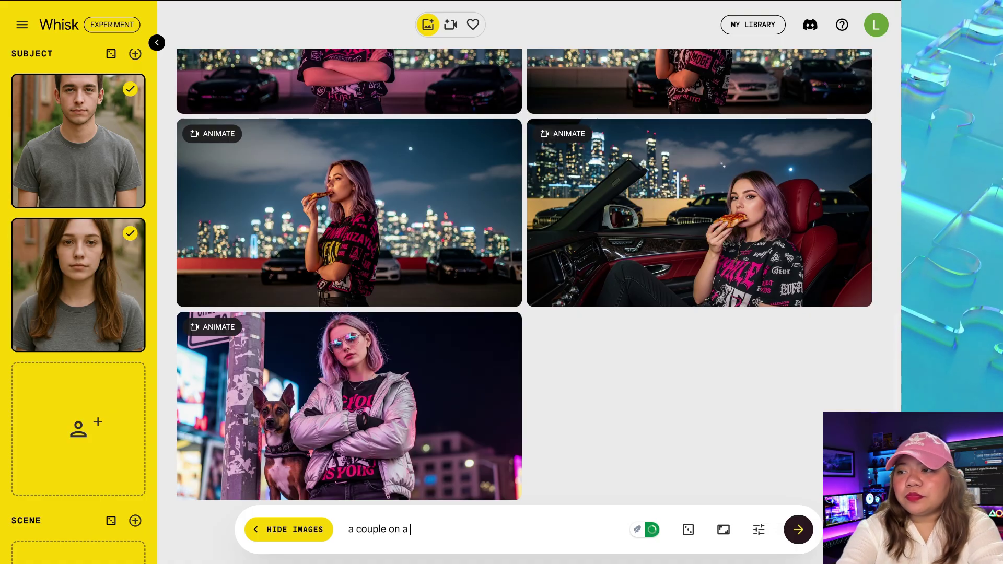
text(date)
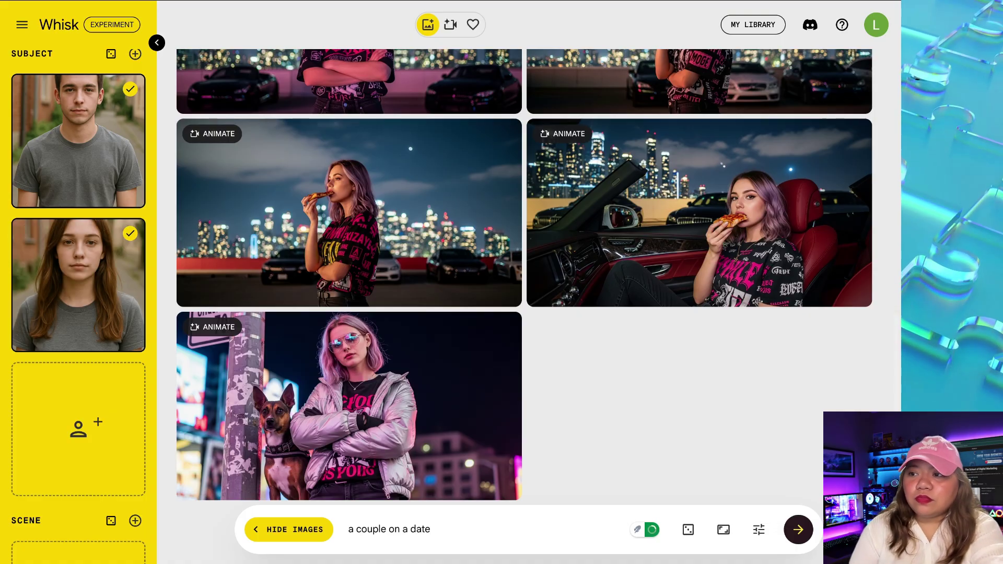
key(Return)
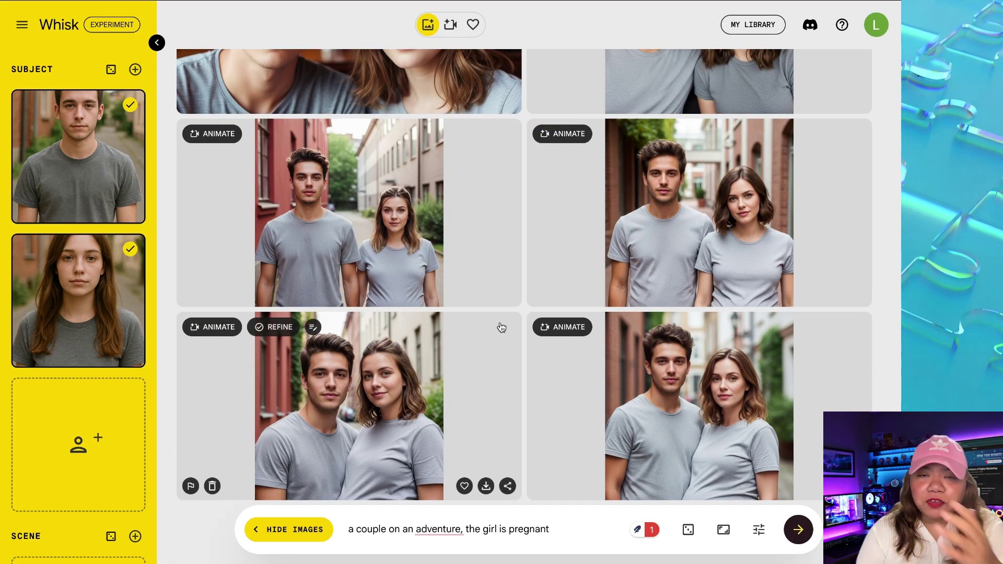
scroll(499, 327, up, 5)
scroll(501, 327, up, 5)
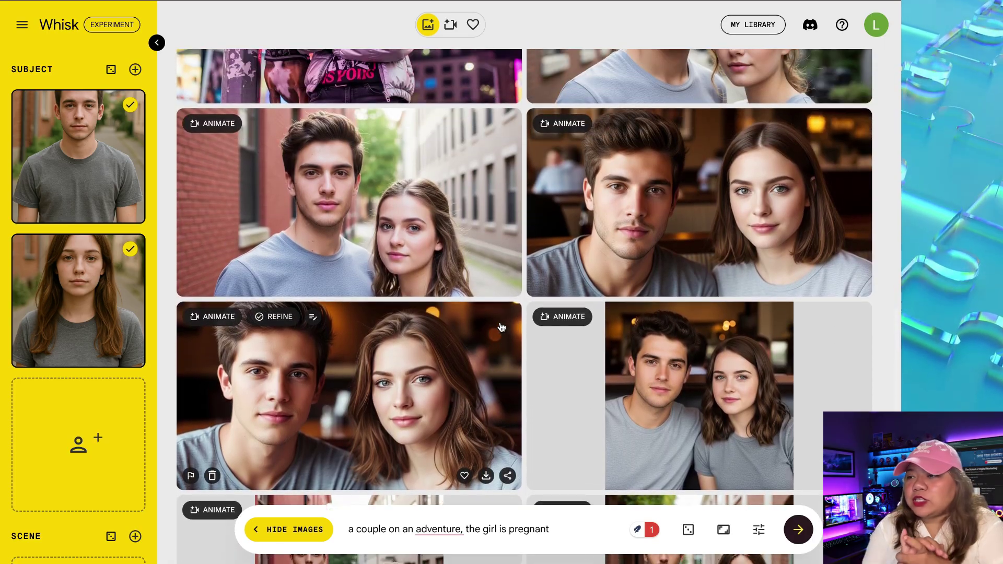
scroll(501, 343, up, 5)
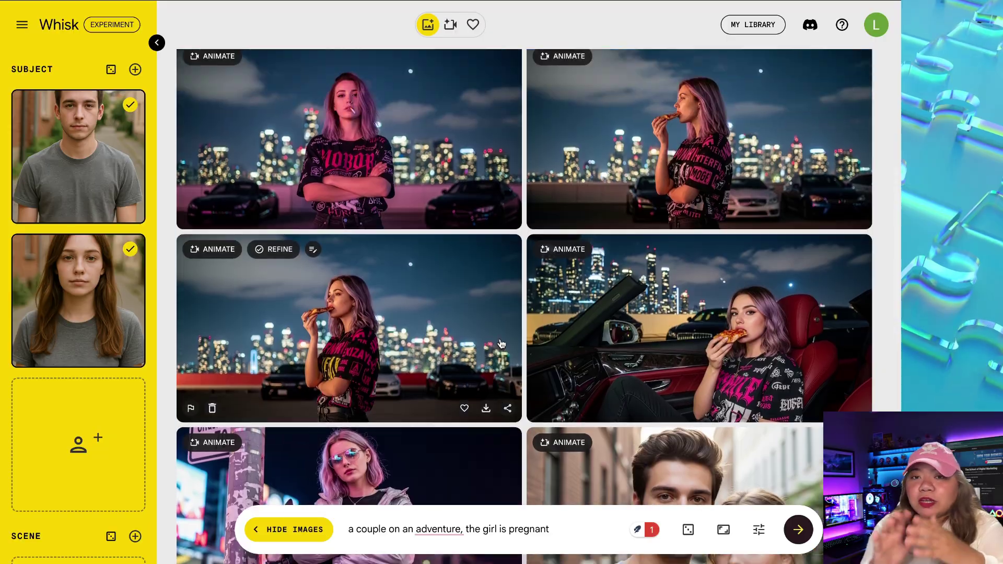
scroll(500, 344, up, 3)
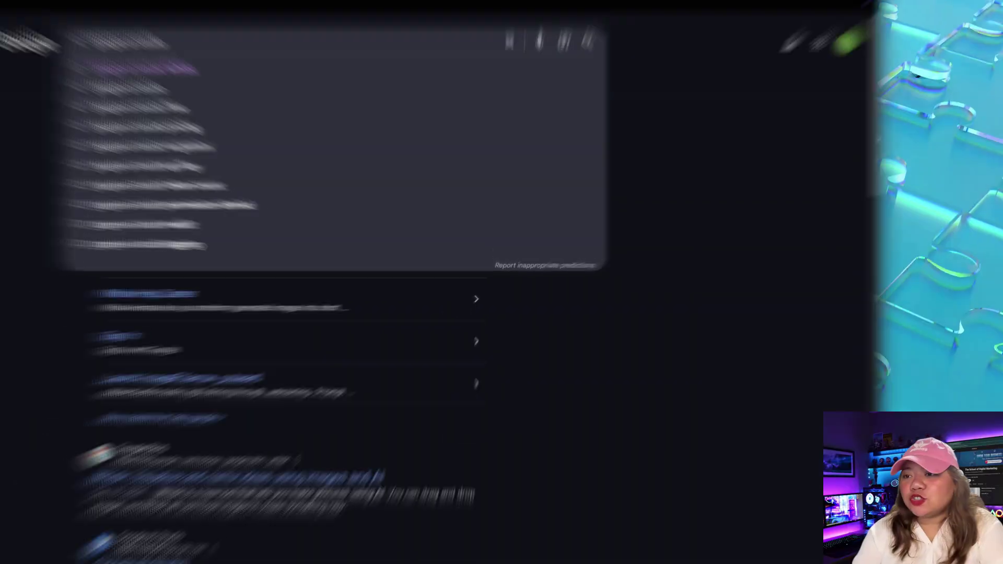
Open Google AI Studio from search, dismiss its welcome dialog, and go to Generate Media.
key(Return)
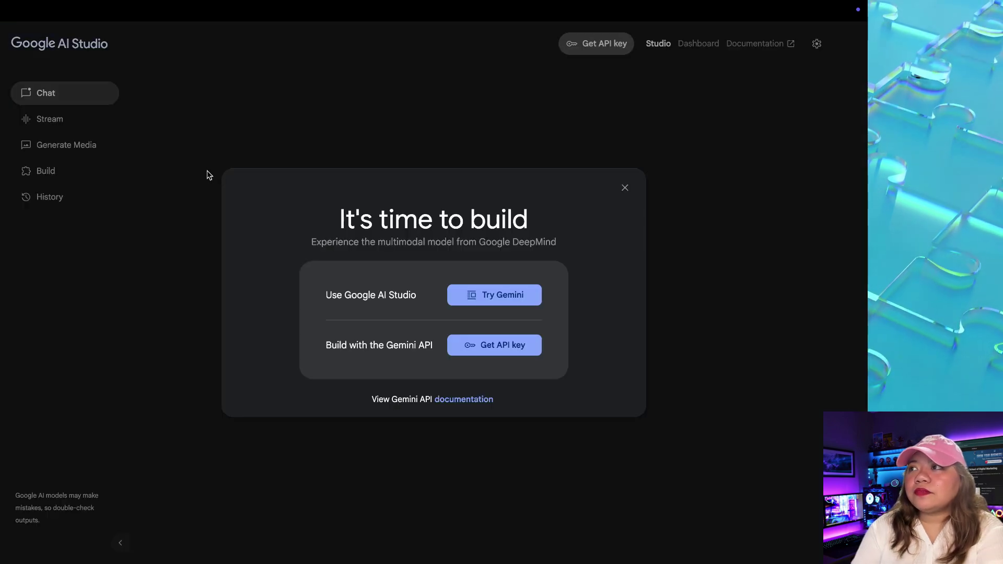
click(625, 188)
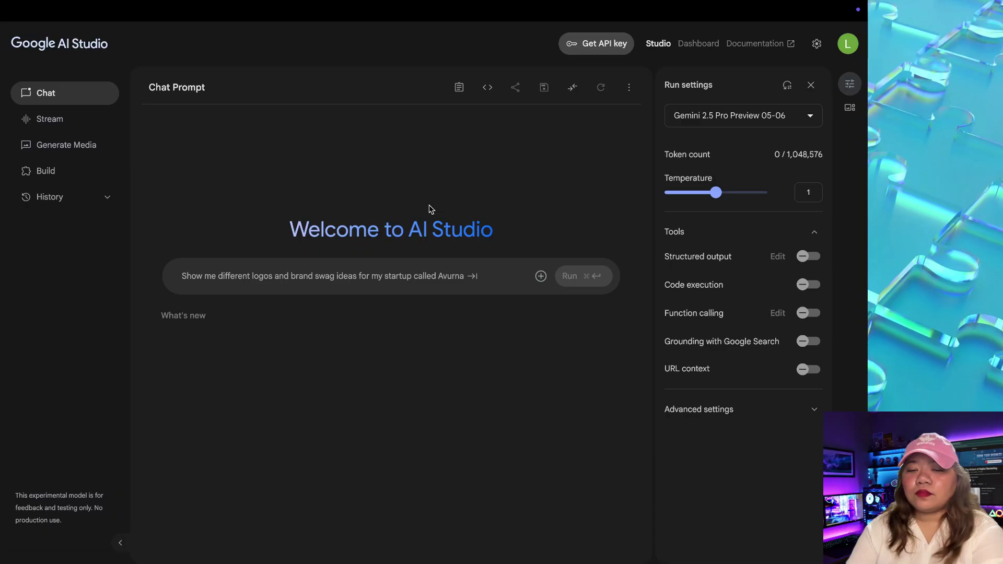
click(49, 119)
click(83, 149)
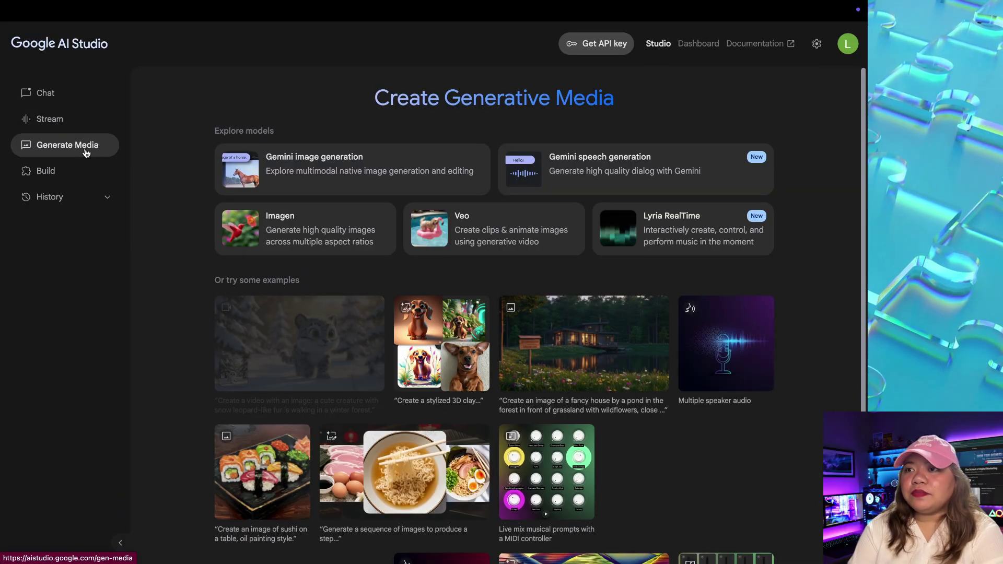
In Veo, run the video prompt 'a man walking while using toothpick'.
click(494, 233)
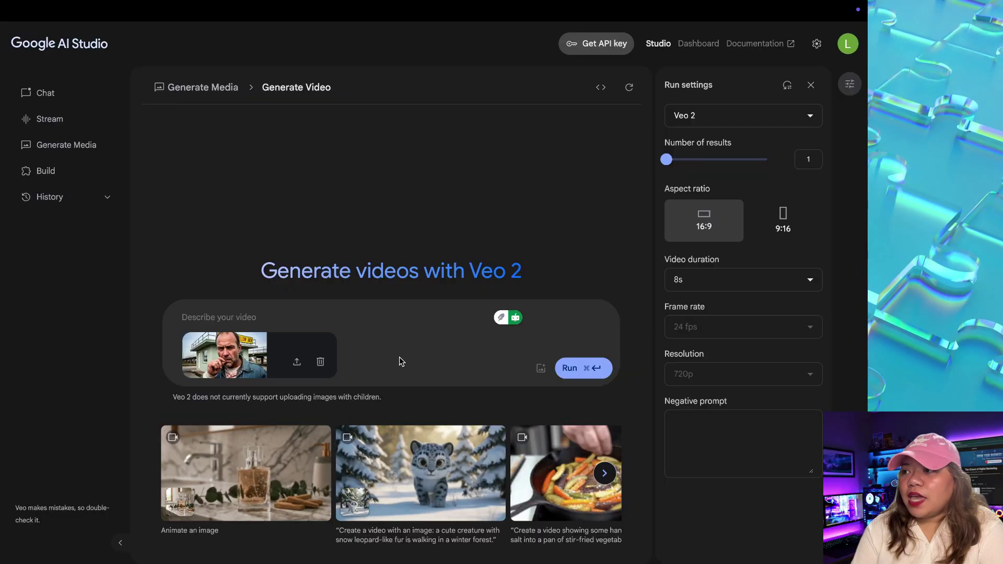
click(387, 312)
text(a man walking while using toothpick)
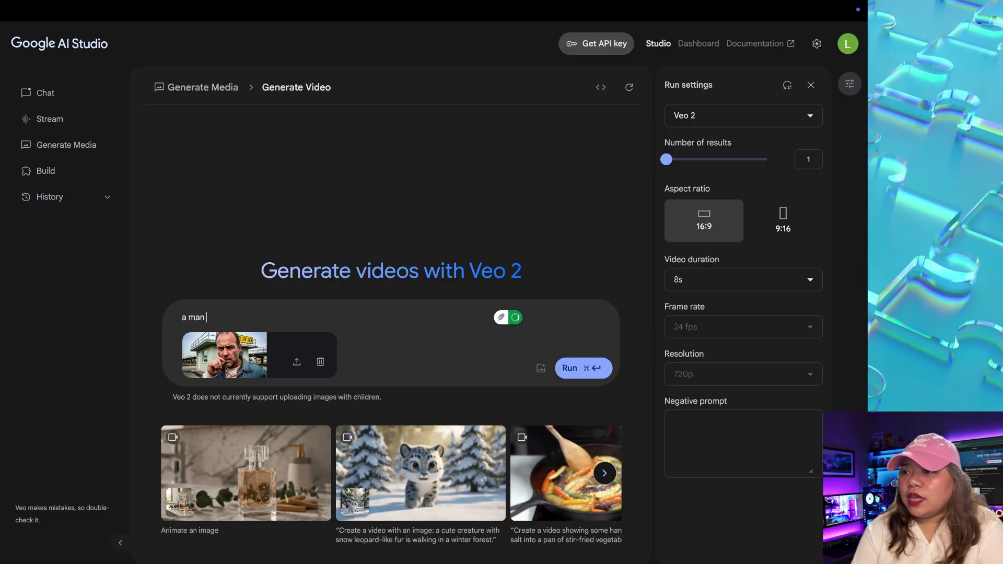
click(570, 383)
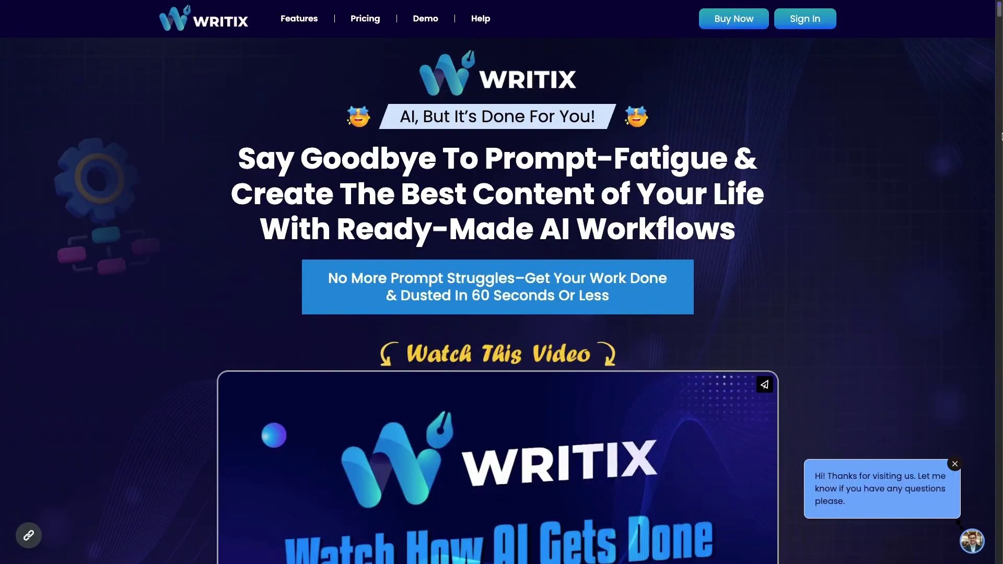
scroll(1002, 137, down, 10)
scroll(1002, 136, up, 2)
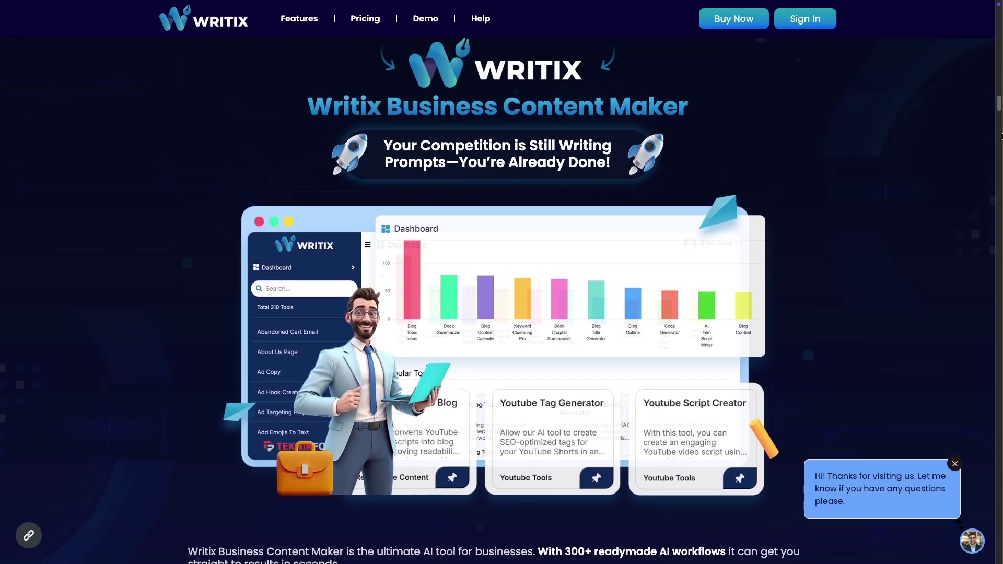
scroll(1002, 137, down, 8)
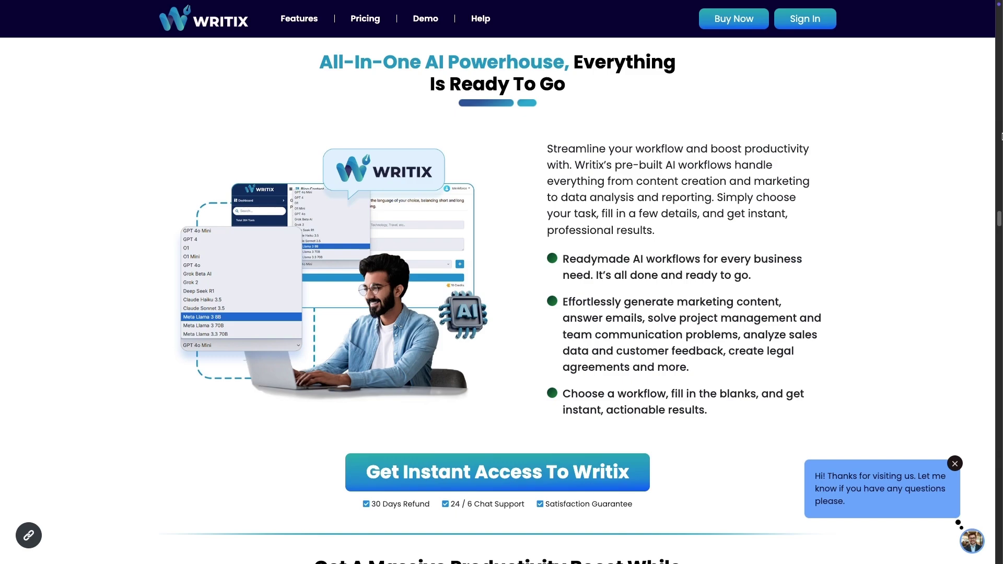
scroll(1002, 137, down, 10)
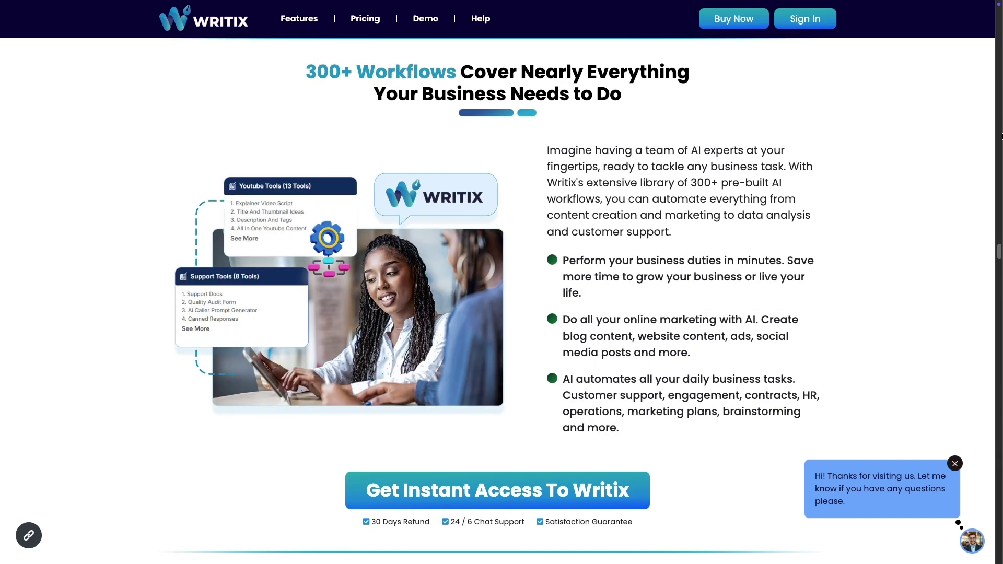
scroll(1002, 137, down, 10)
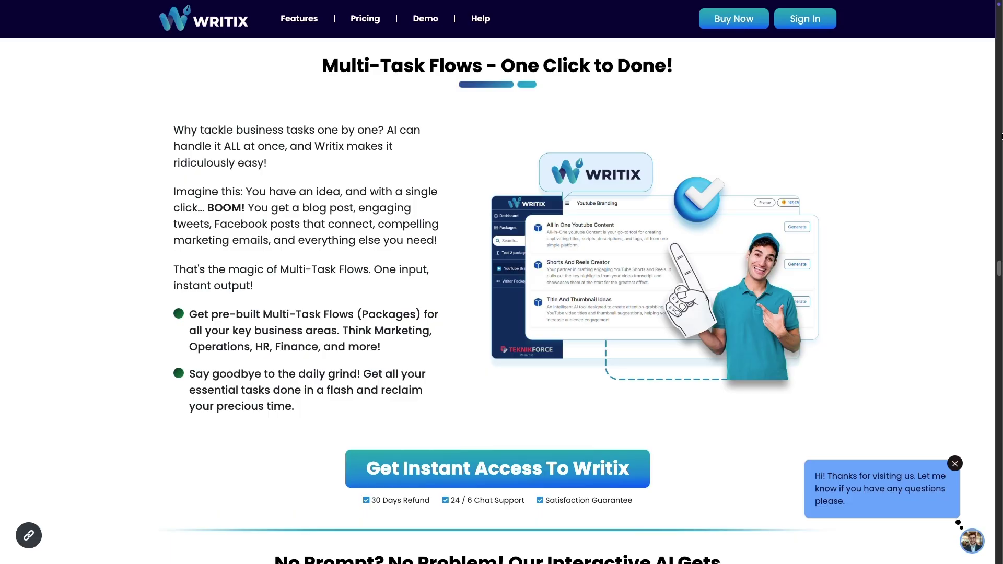
scroll(1002, 137, down, 10)
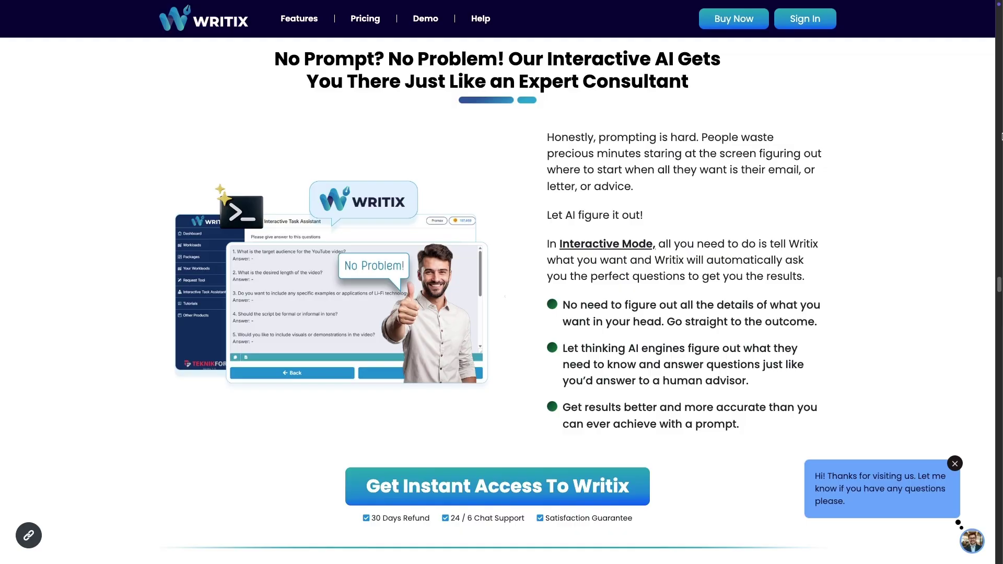
scroll(1002, 137, down, 10)
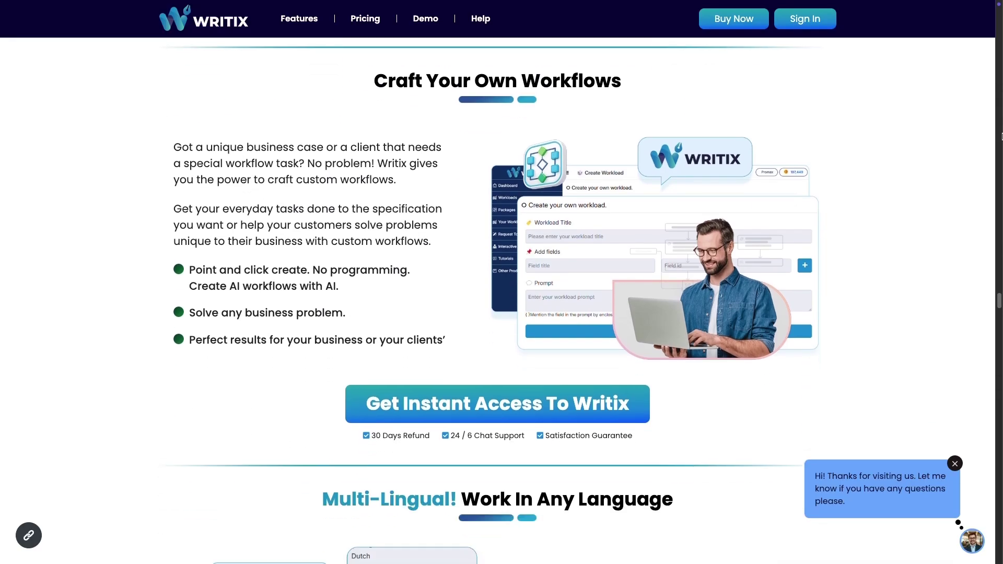
scroll(1002, 137, down, 10)
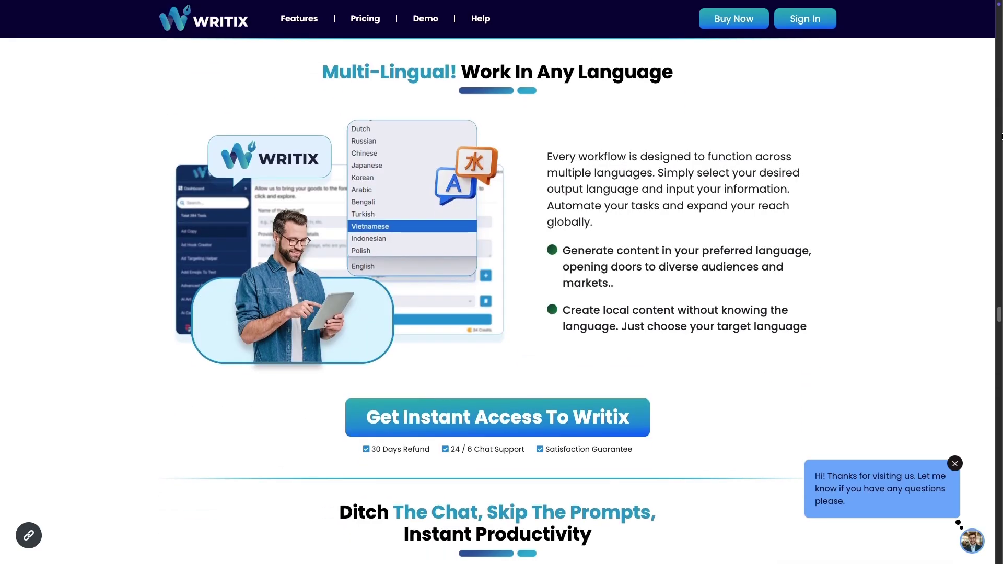
scroll(1002, 137, down, 5)
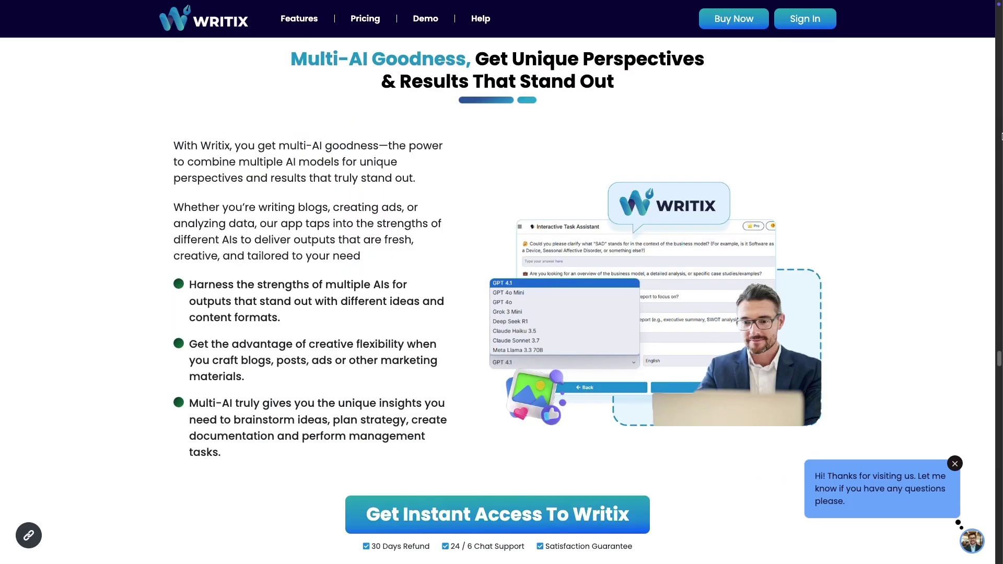
scroll(1002, 137, down, 10)
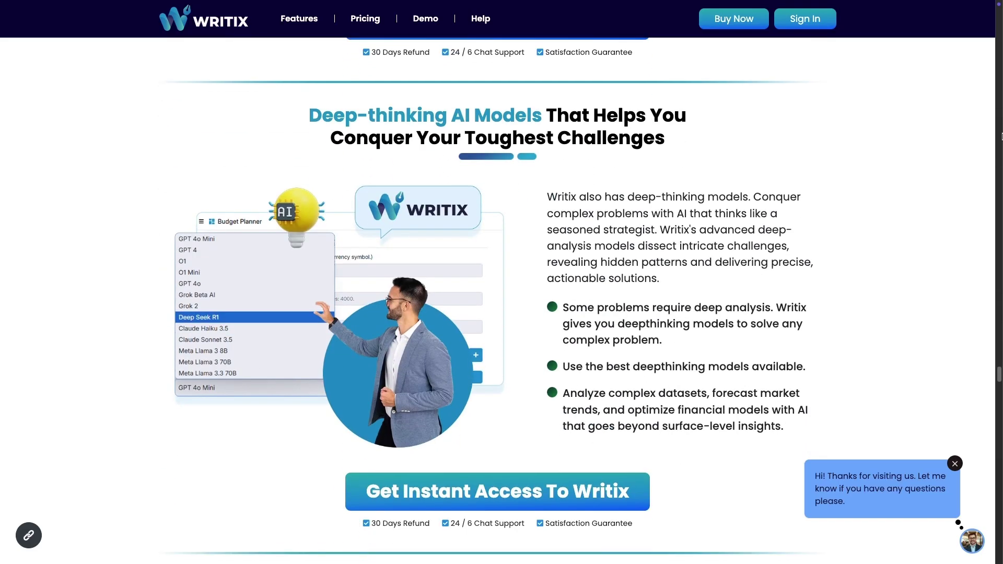
scroll(1001, 137, down, 1)
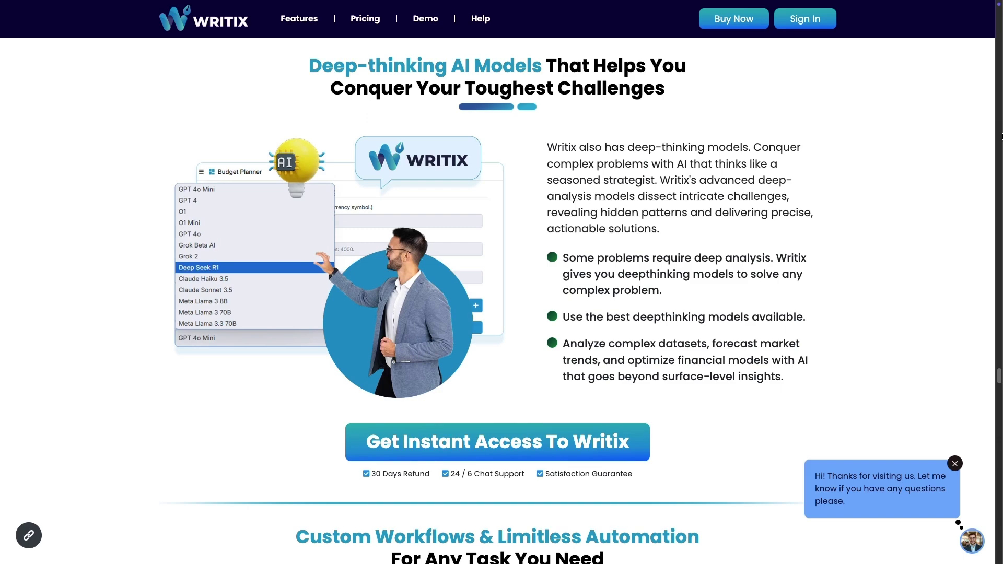
scroll(1001, 137, down, 9)
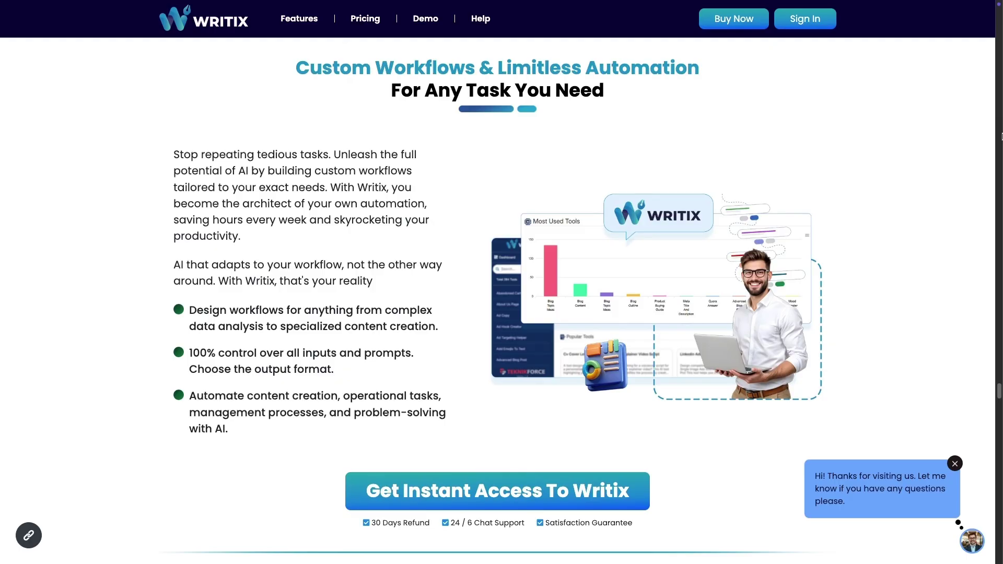
key(Home)
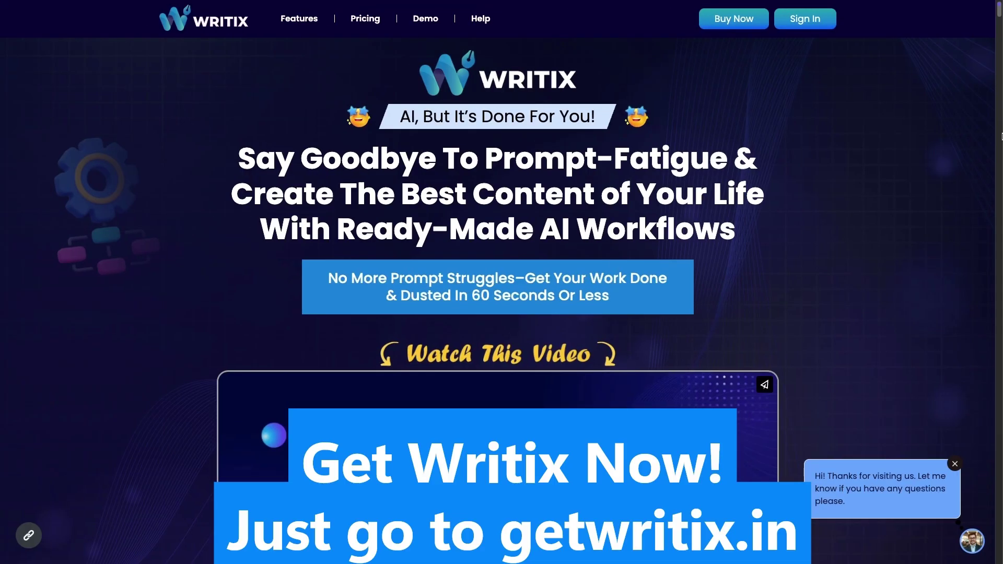